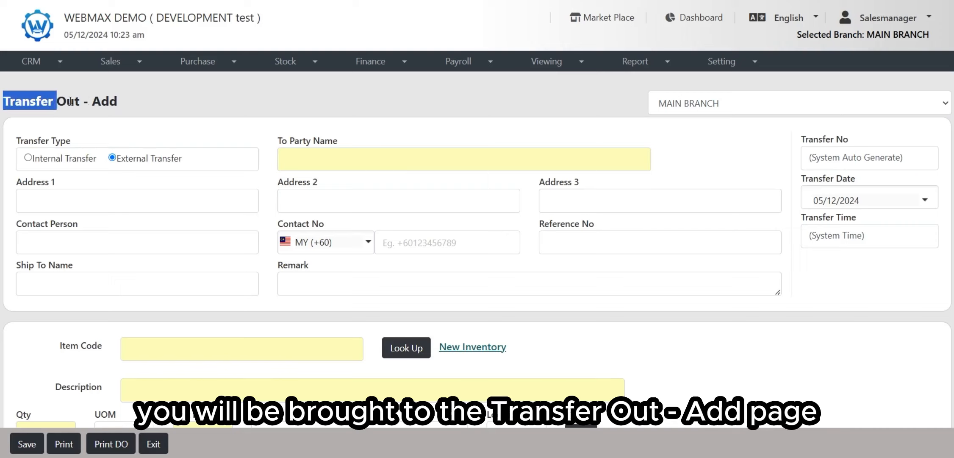
Select MAIN BRANCH as the branch the stock is transferred out from.
left_click(148, 108)
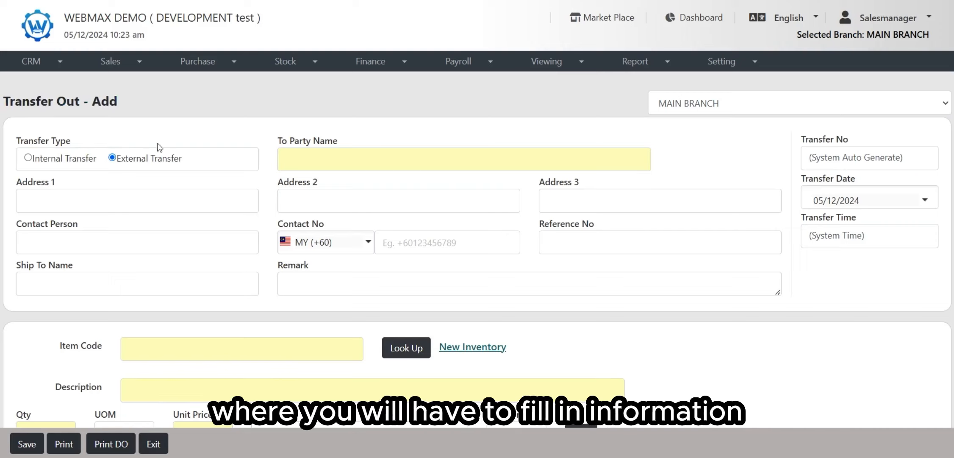
scroll(487, 182, "down", 1)
scroll(424, 169, "up", 1)
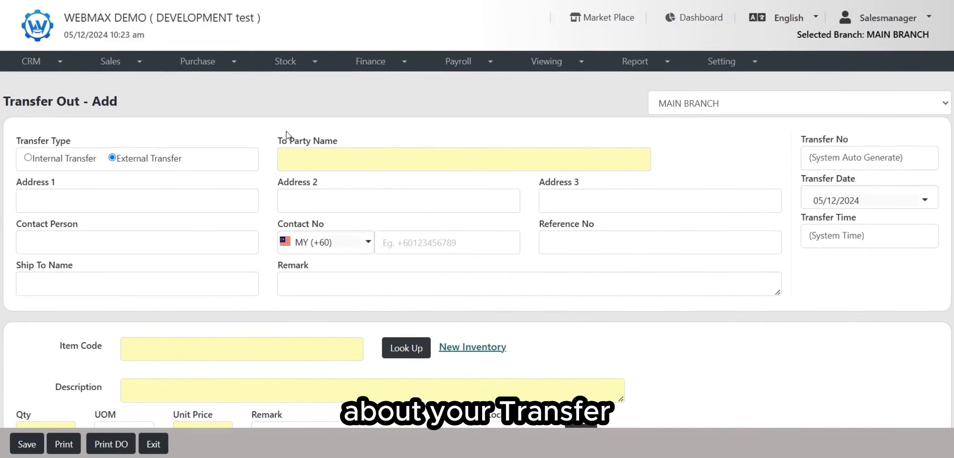
left_click(762, 107)
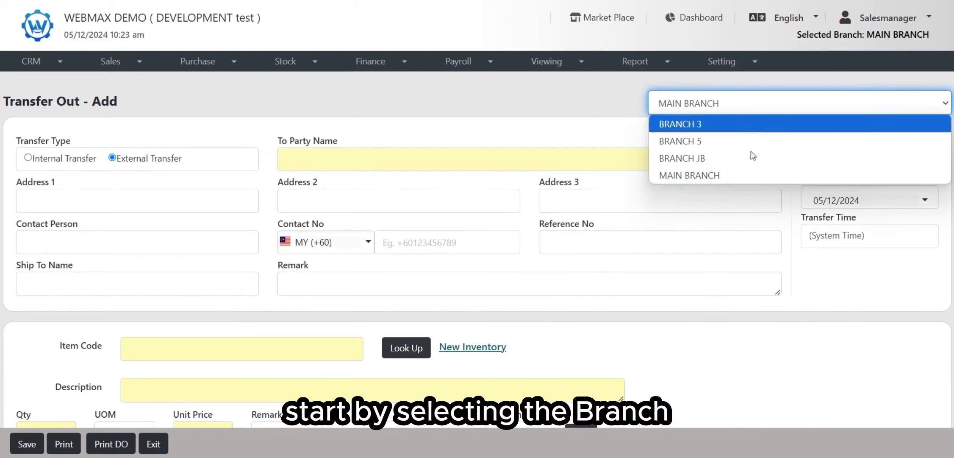
left_click(751, 178)
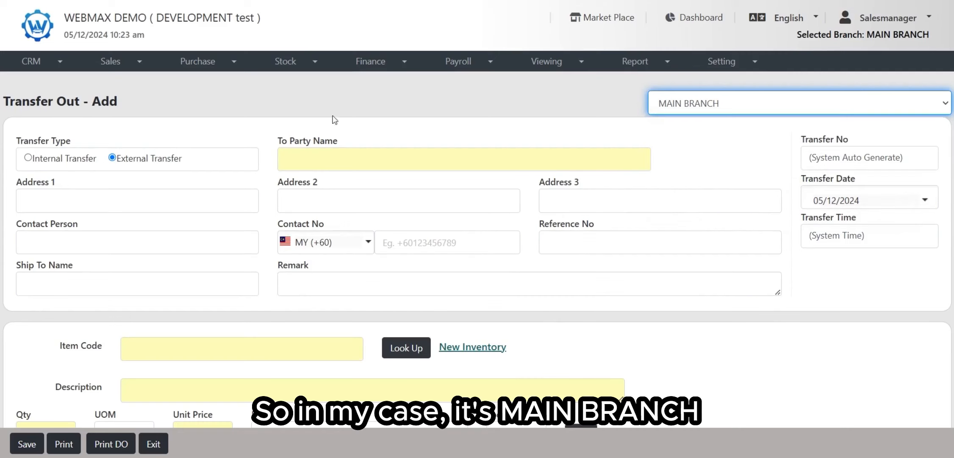
Set the transfer type to Internal Transfer and choose BRANCH JB as the destination branch.
left_click(84, 162)
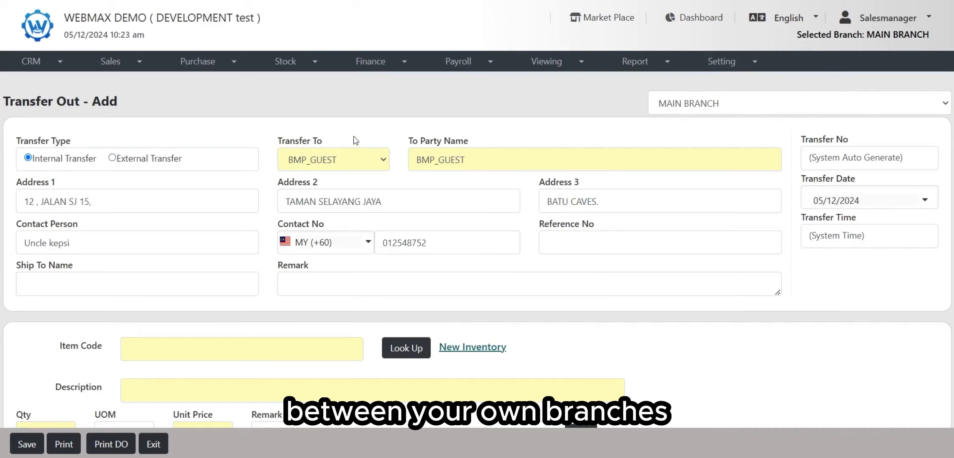
left_click(134, 160)
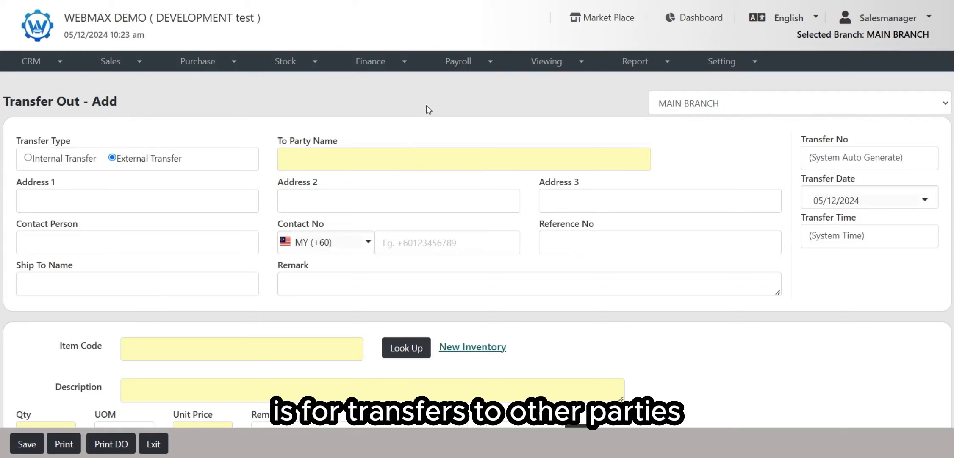
left_click(61, 159)
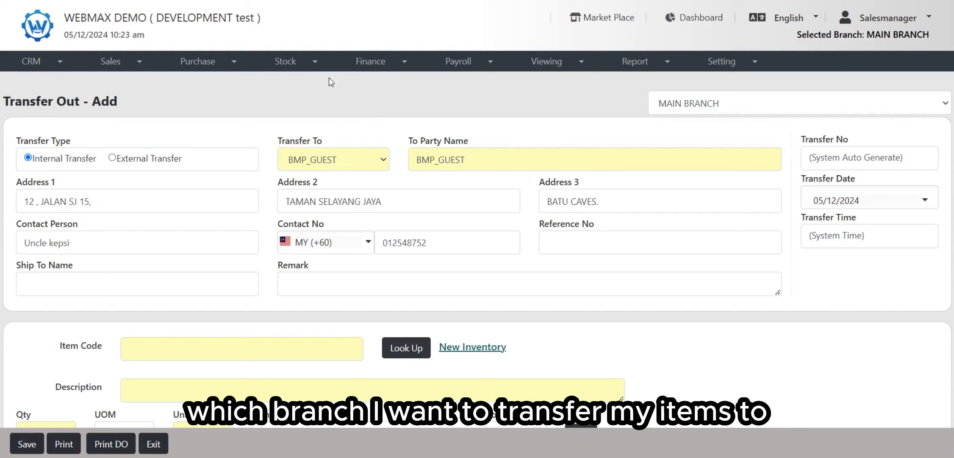
left_click(362, 165)
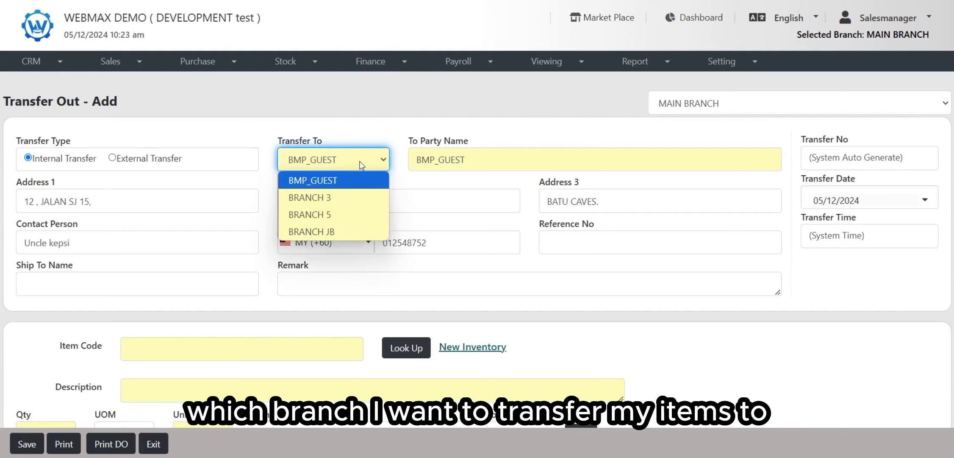
left_click(362, 233)
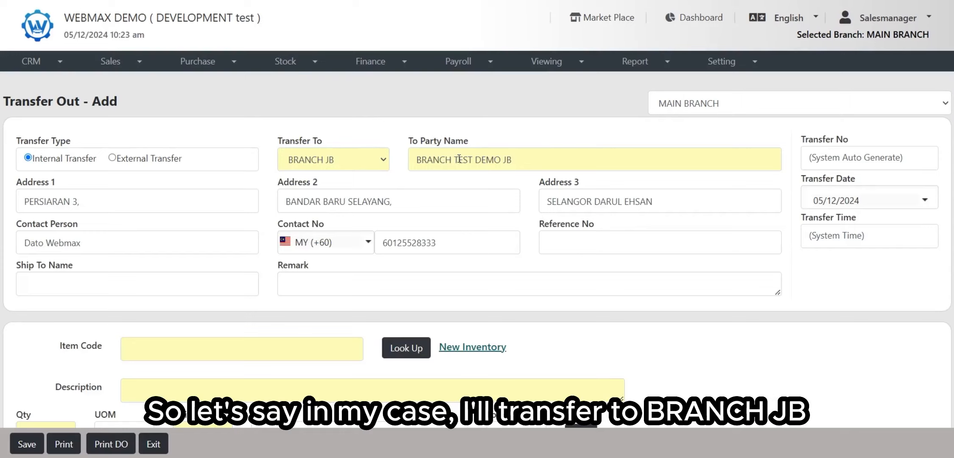
Review the destination branch's address, contact and remark fields, the available settings pages and the item entry section.
left_click(183, 199)
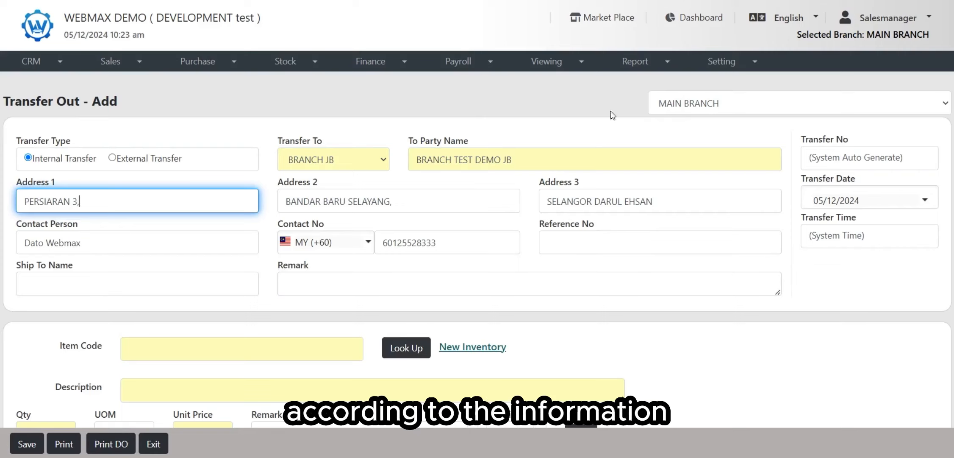
left_click(722, 67)
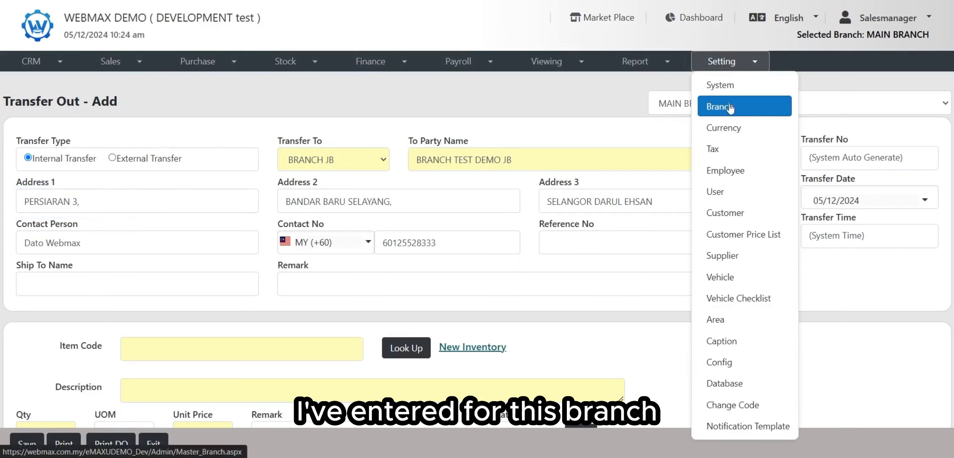
left_click(604, 123)
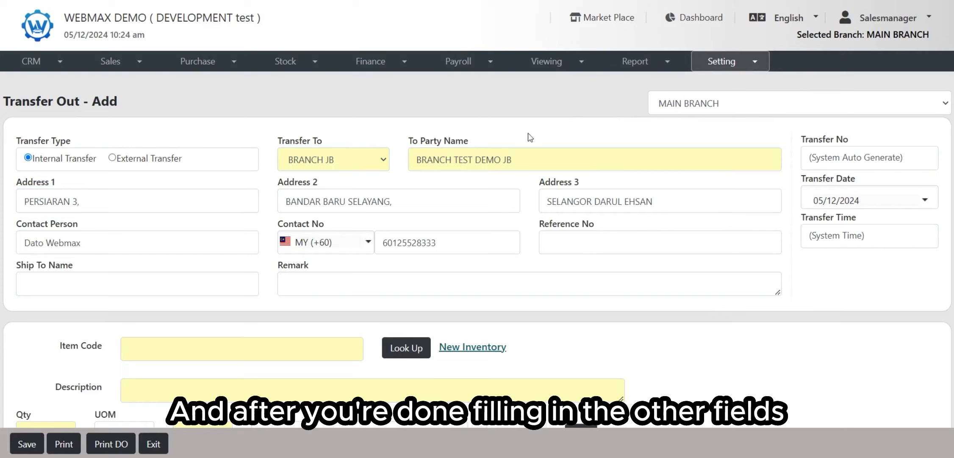
left_click(218, 198)
left_click(214, 246)
left_click(218, 283)
left_click(324, 306)
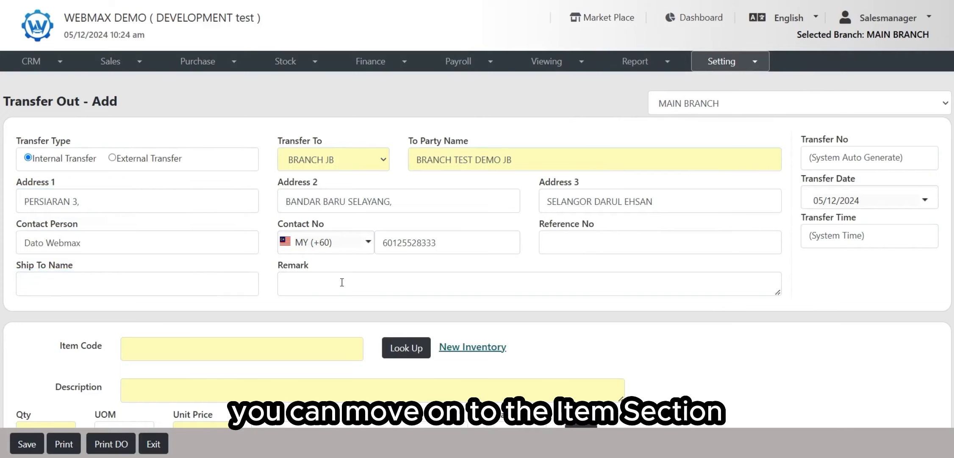
scroll(360, 279, "down", 2)
scroll(745, 388, "down", 3)
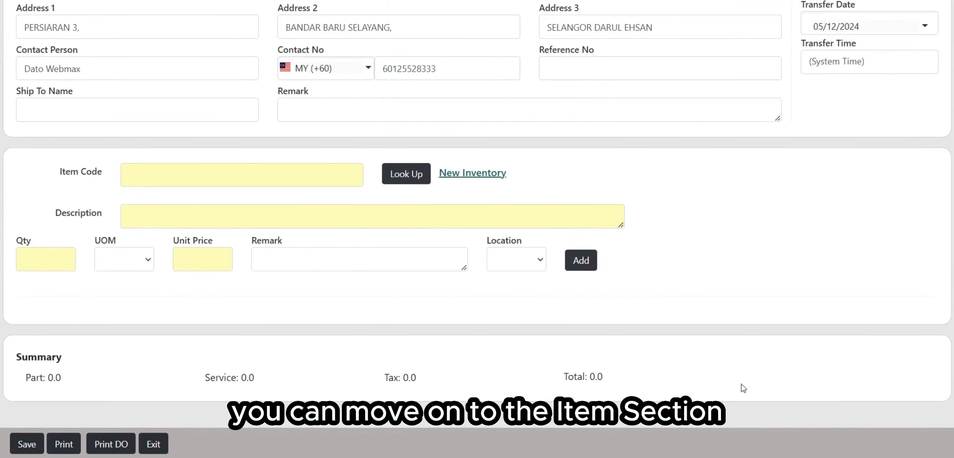
scroll(414, 260, "up", 3)
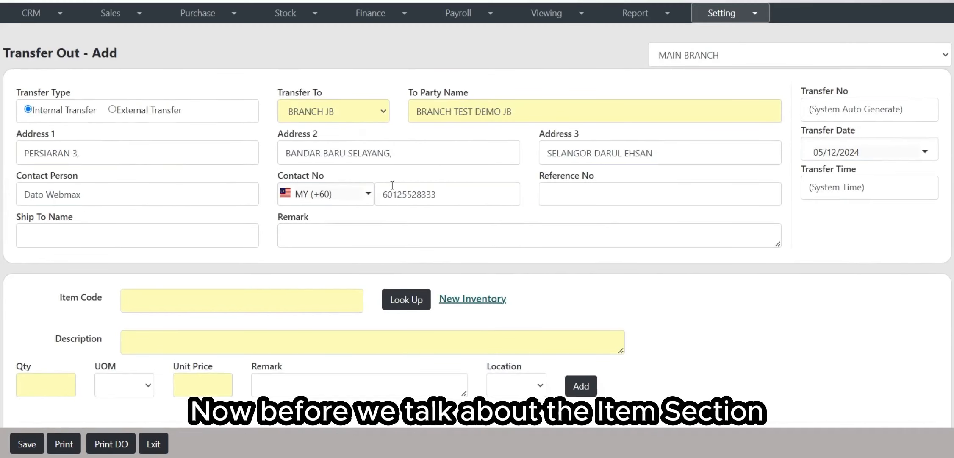
Switch the transfer type to External Transfer and enter XYZ SDN BHD as the receiving party name.
left_click(134, 113)
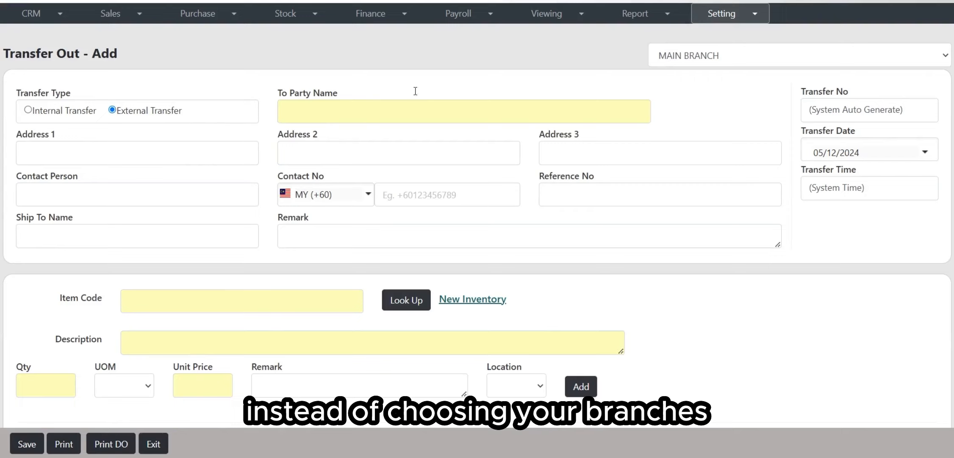
left_click(388, 107)
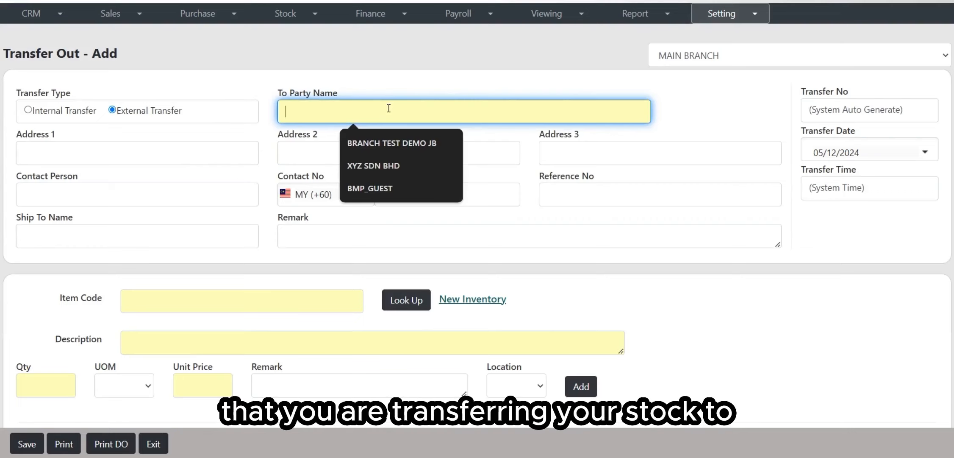
type("X")
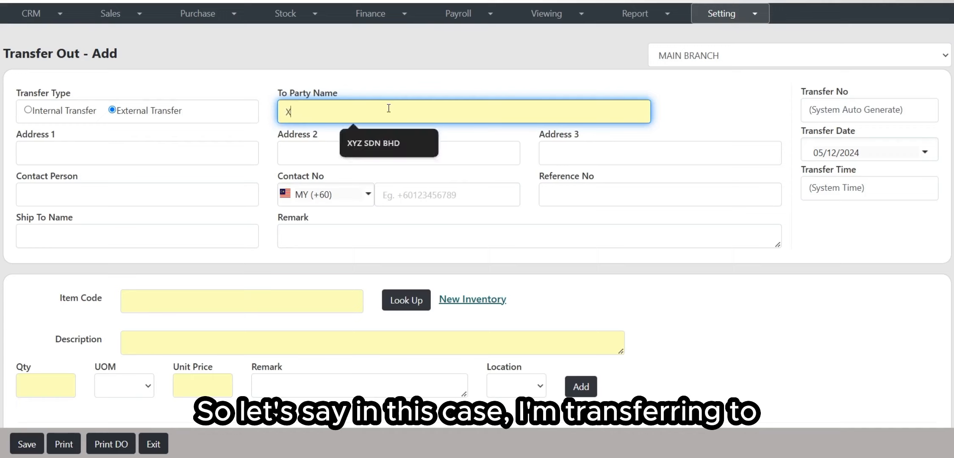
type("YZ SDN BHD")
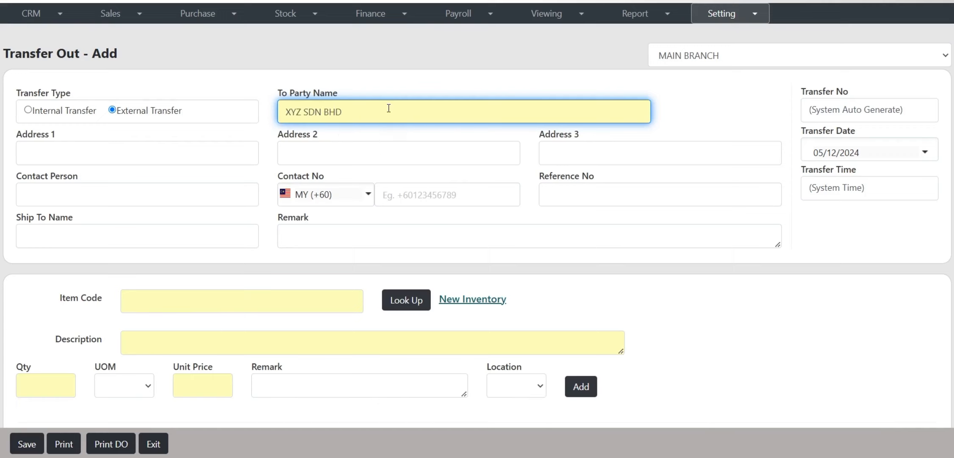
Look over the address, contact person, contact number and reference number fields for the external party.
left_click(40, 151)
left_click_drag(35, 174, 139, 211)
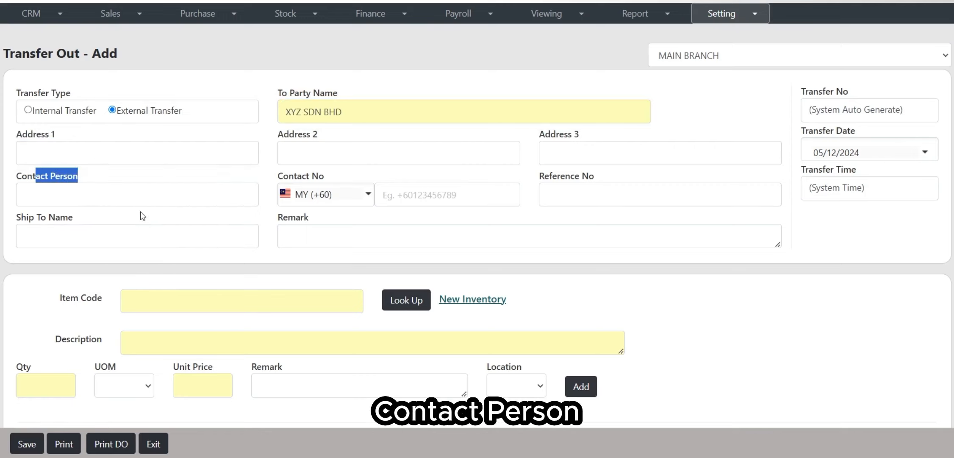
left_click(157, 218)
left_click(376, 226)
left_click(371, 209)
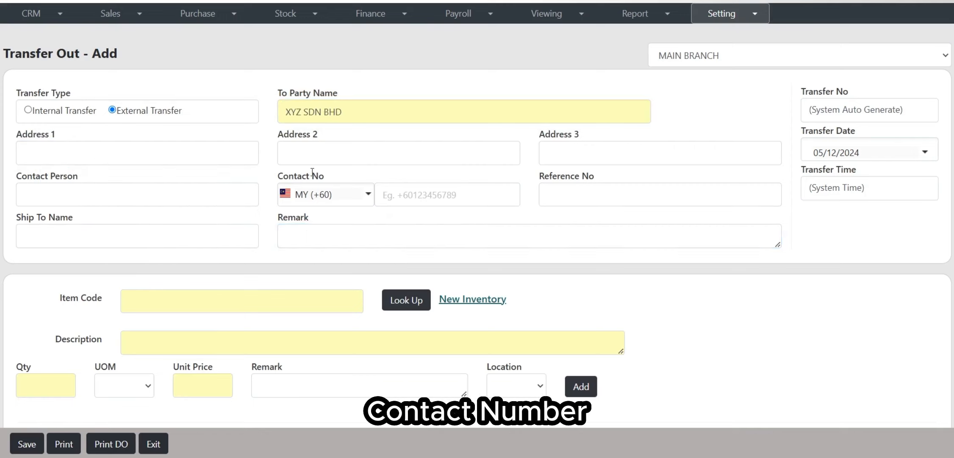
left_click_drag(310, 176, 362, 174)
left_click_drag(544, 176, 614, 178)
left_click(598, 262)
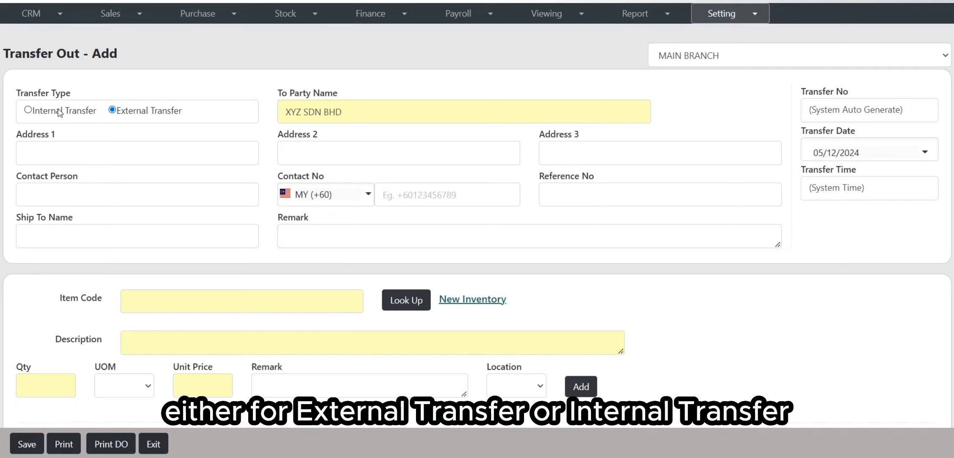
Search the item code for xm2 and pick the 195/55/15 Michelin tyre, M01/1955515-XM2+/, as the transfer item.
scroll(413, 154, "down", 3)
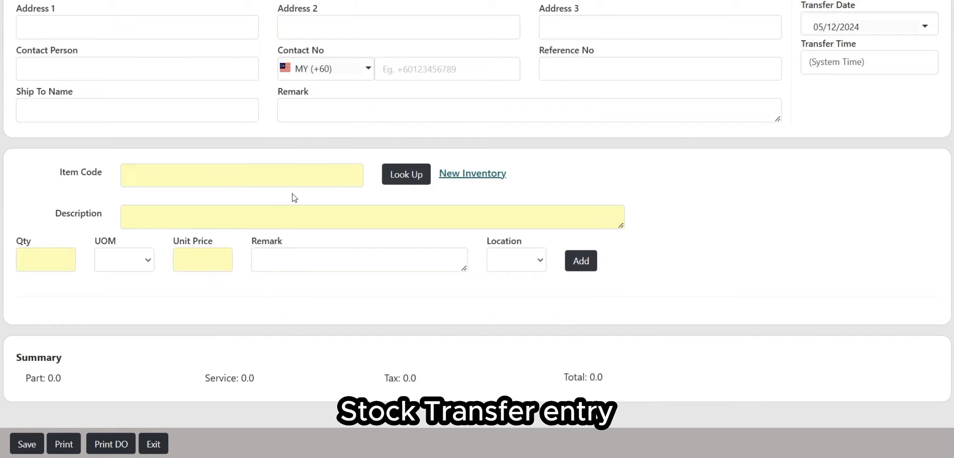
left_click(297, 172)
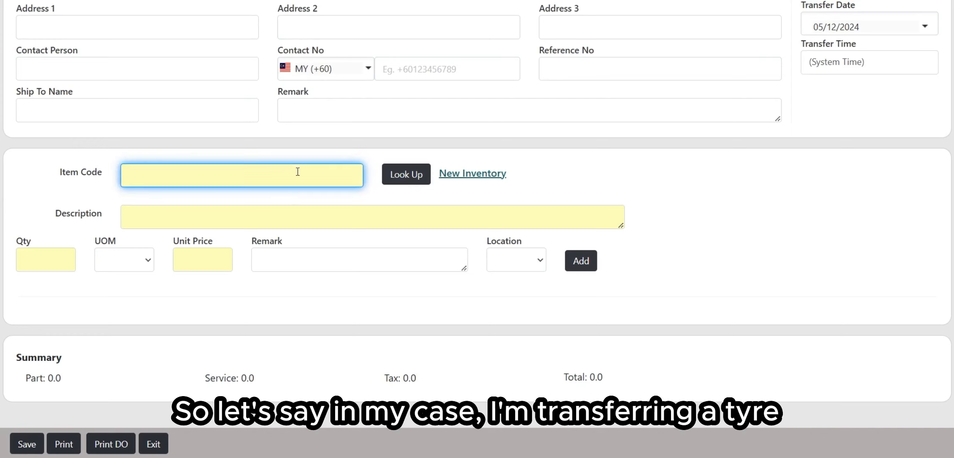
key("Tab")
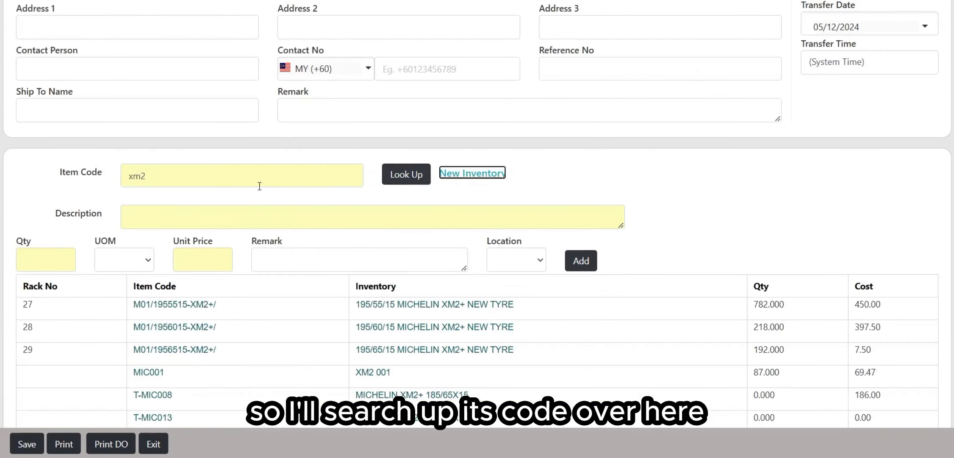
left_click(178, 304)
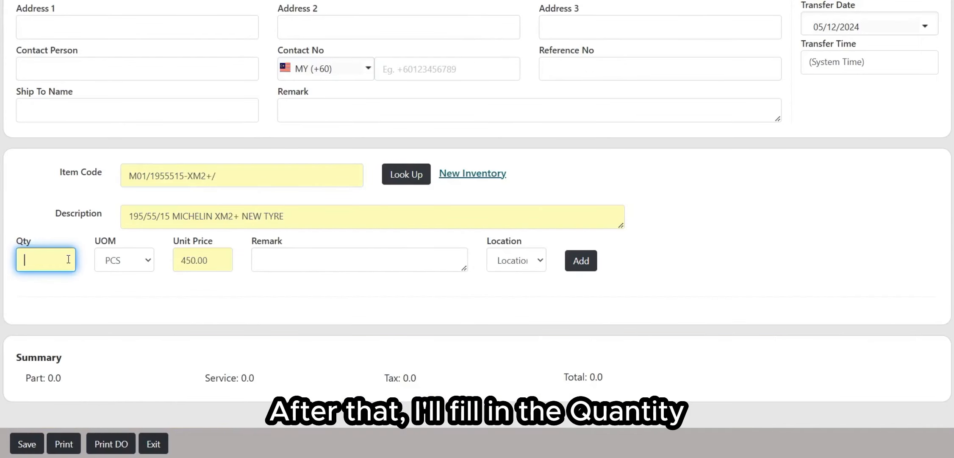
Set the tyre's quantity to 4 and its location to Location B, then add it to the transfer.
type("4")
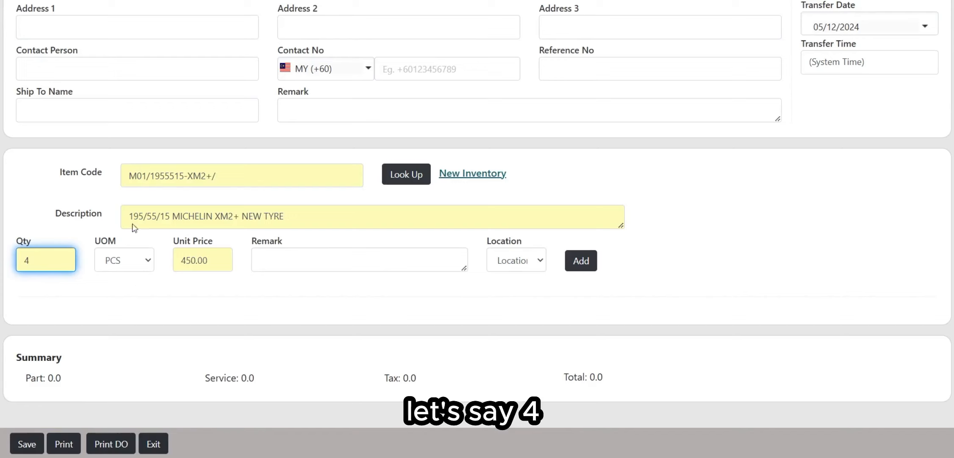
left_click(125, 295)
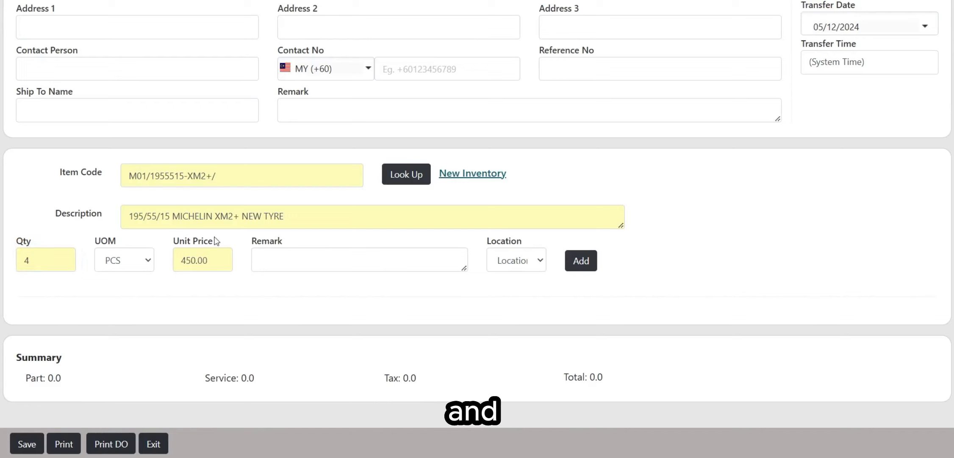
left_click_drag(204, 260, 170, 260)
left_click(287, 256)
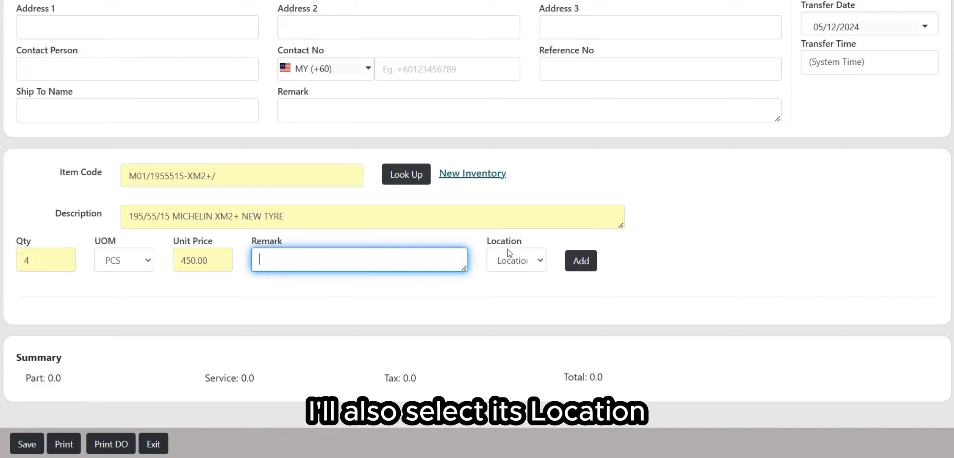
left_click(584, 261)
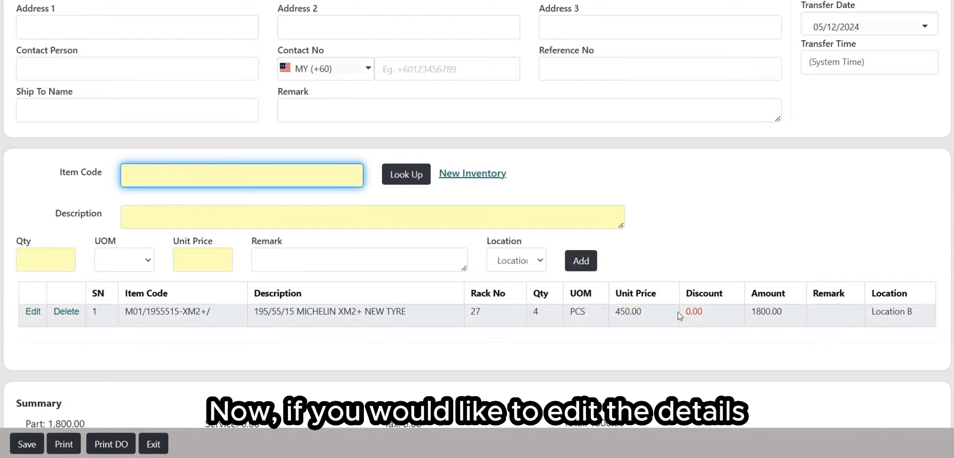
Open the added tyre line for editing, check its quantity and UOM, and update the line.
left_click(33, 311)
left_click(500, 320)
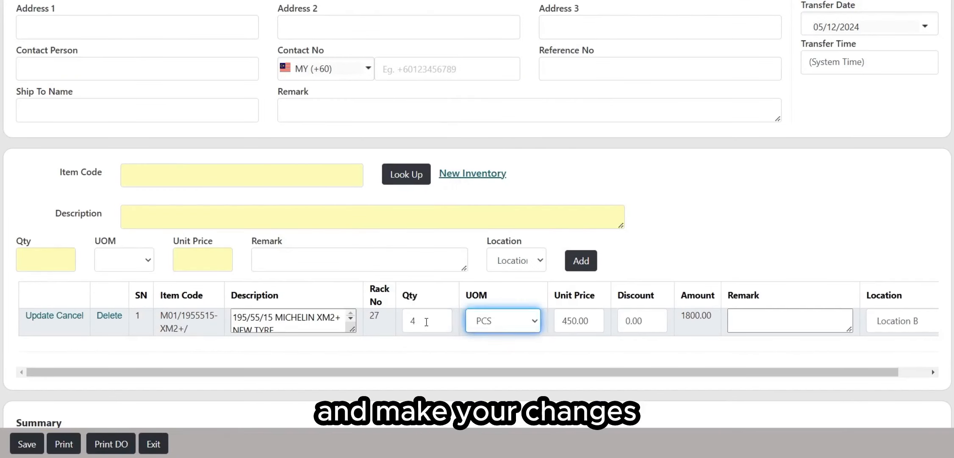
left_click(424, 321)
left_click(36, 316)
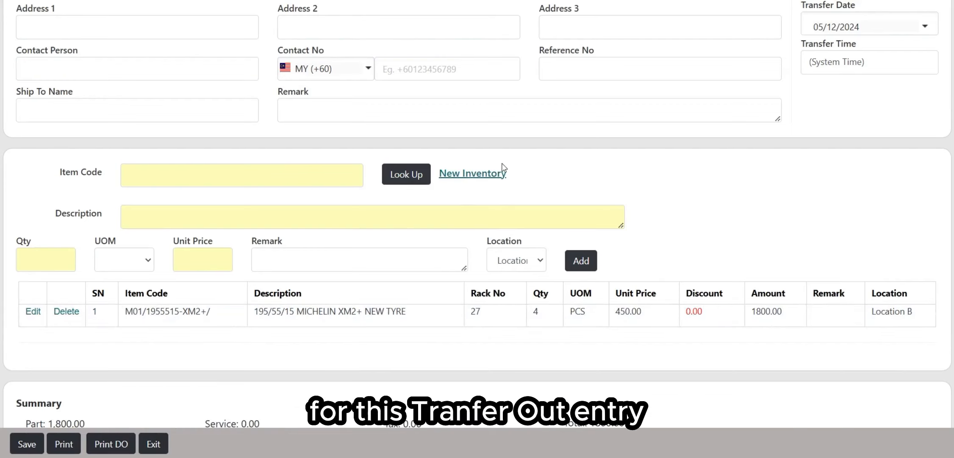
Open the new inventory form from the transfer entry, look over its Stock Master item fields, and close it.
left_click(474, 177)
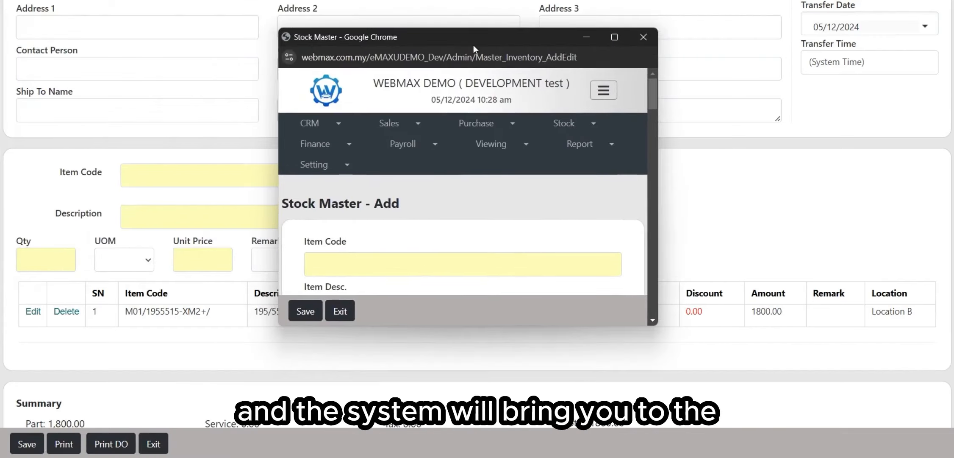
scroll(391, 187, "down", 3)
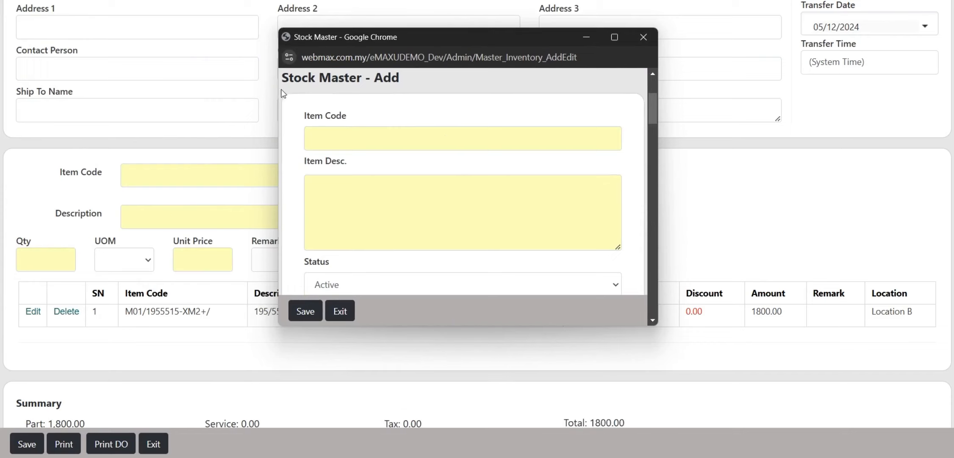
scroll(395, 195, "down", 6)
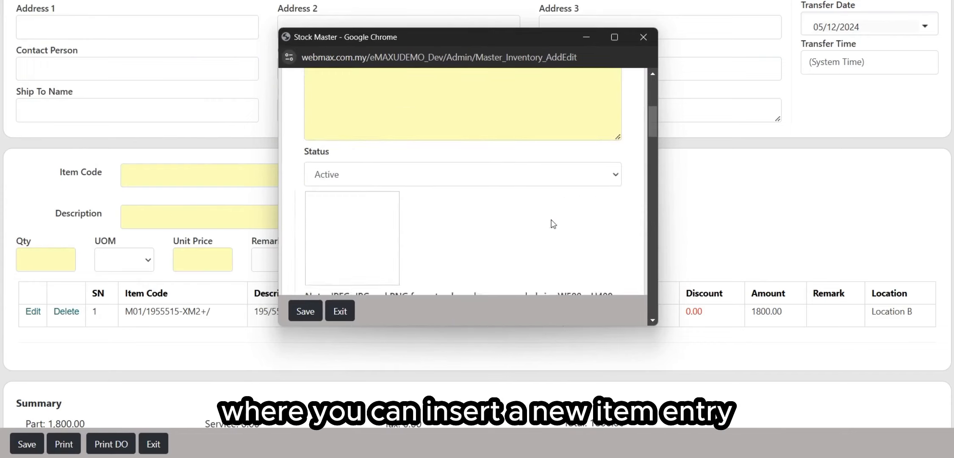
left_click(645, 34)
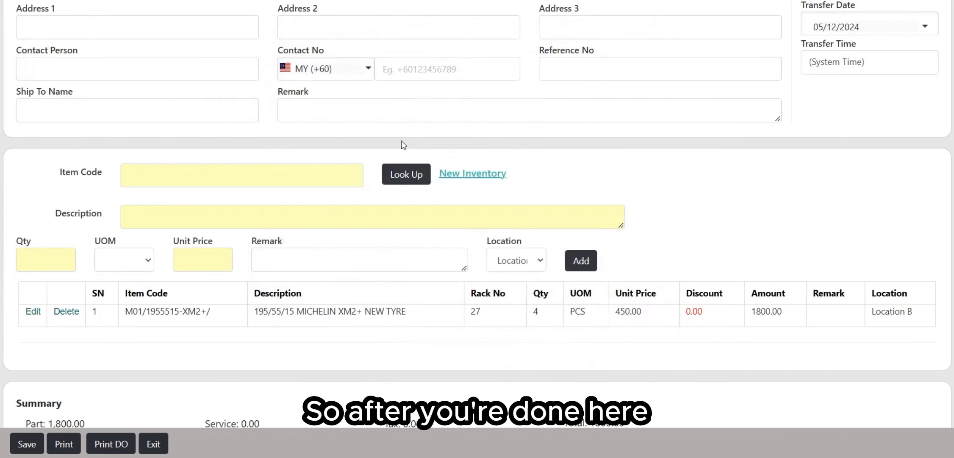
Review the Part, Service, Tax and Total amounts in the transfer's summary section.
scroll(403, 145, "down", 1)
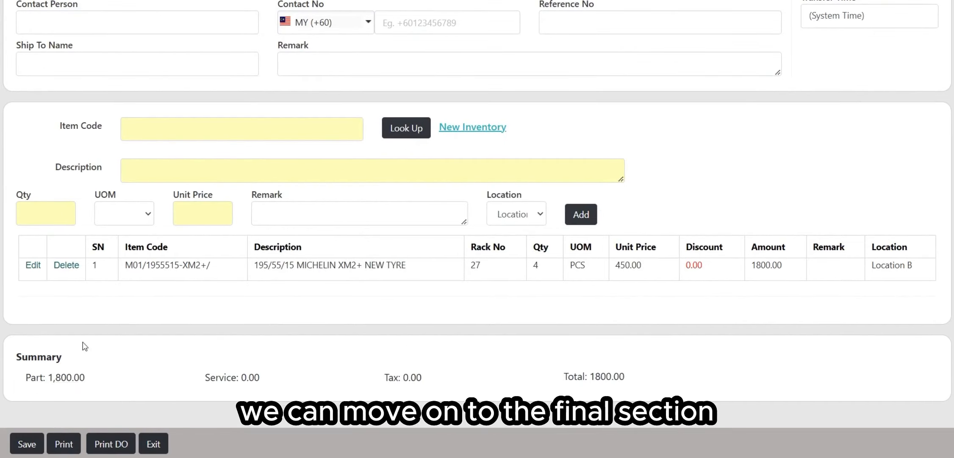
left_click_drag(11, 358, 134, 383)
left_click(70, 365)
left_click_drag(231, 379, 303, 390)
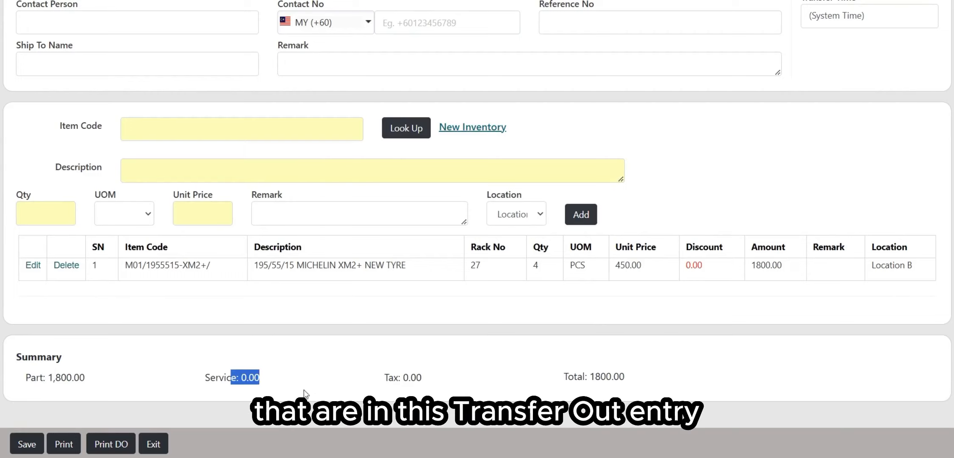
left_click(398, 376)
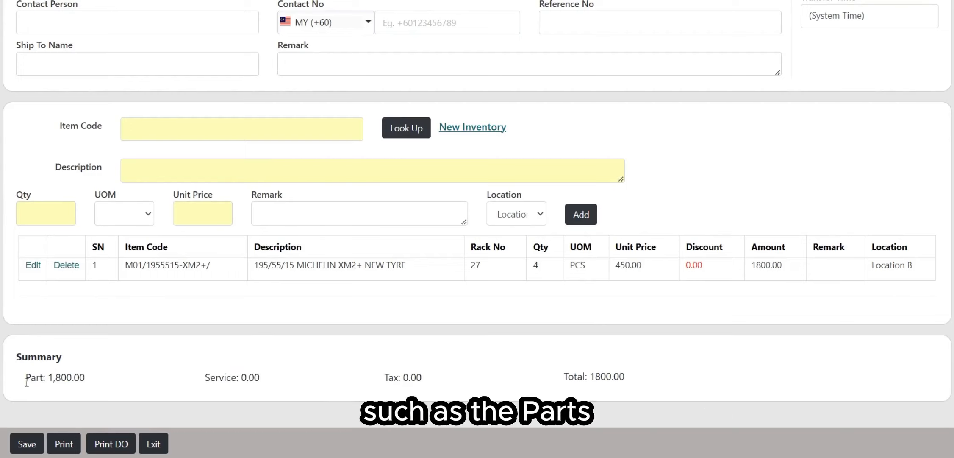
left_click_drag(25, 375, 96, 384)
left_click(212, 384)
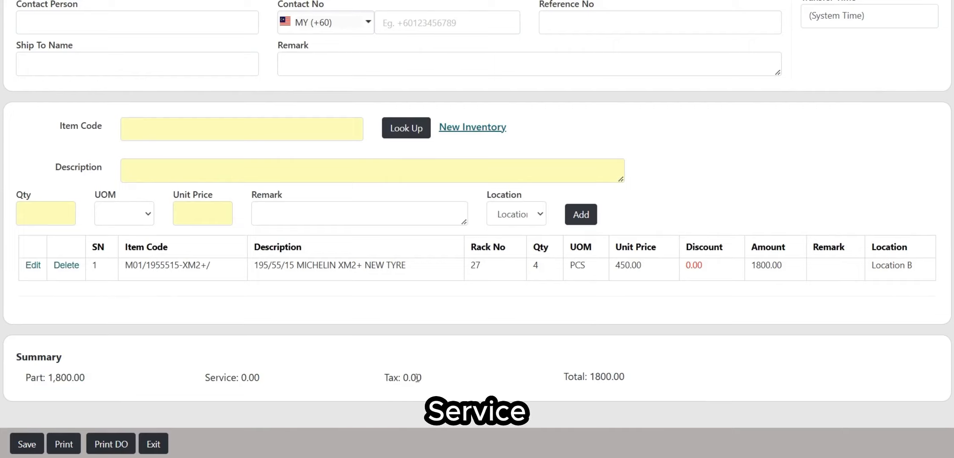
left_click_drag(417, 377, 394, 377)
left_click_drag(560, 377, 627, 378)
left_click(647, 376)
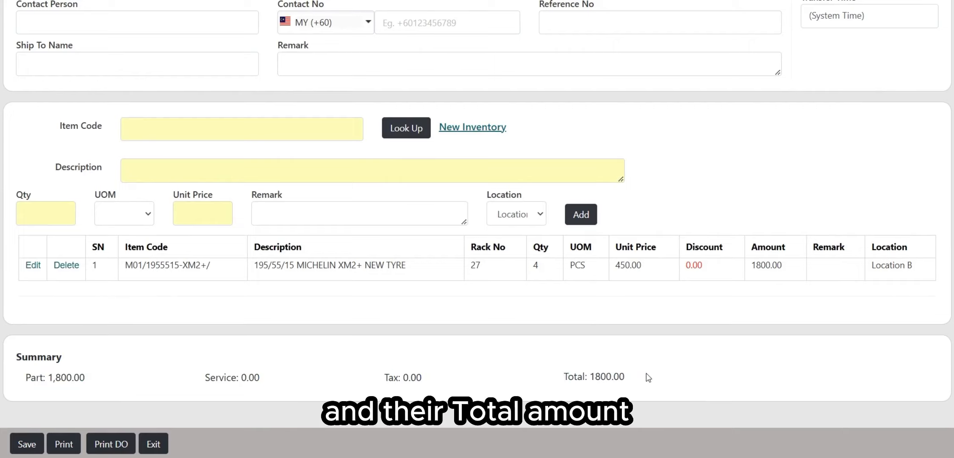
Save the Transfer Out entry for XYZ SDN BHD and check its row in the transfer list.
scroll(188, 286, "up", 5)
scroll(505, 98, "down", 3)
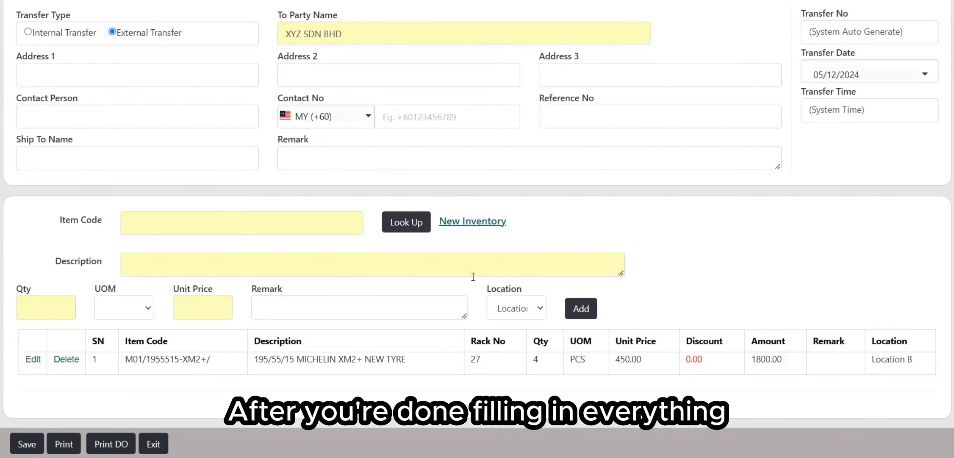
scroll(473, 277, "down", 2)
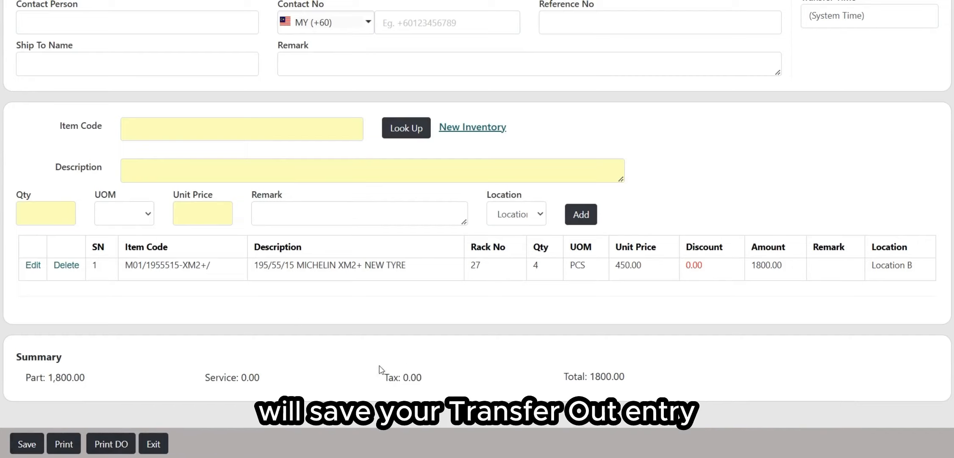
scroll(322, 341, "up", 2)
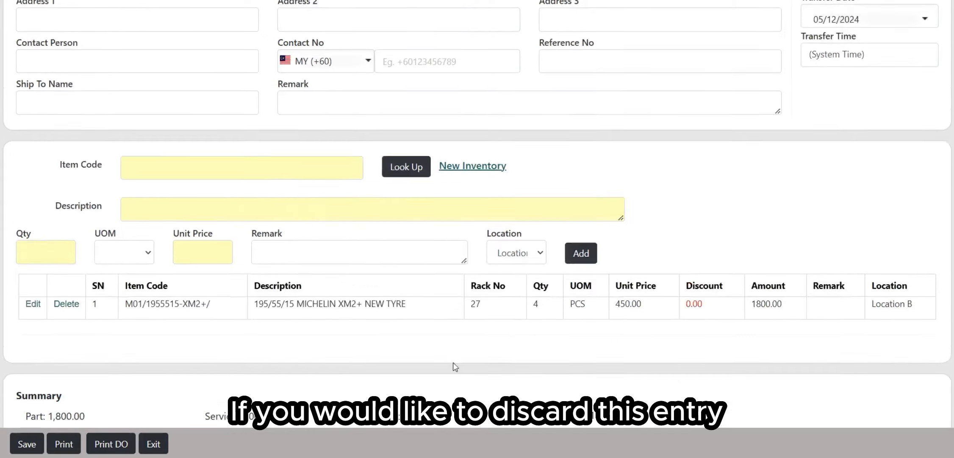
scroll(135, 419, "down", 2)
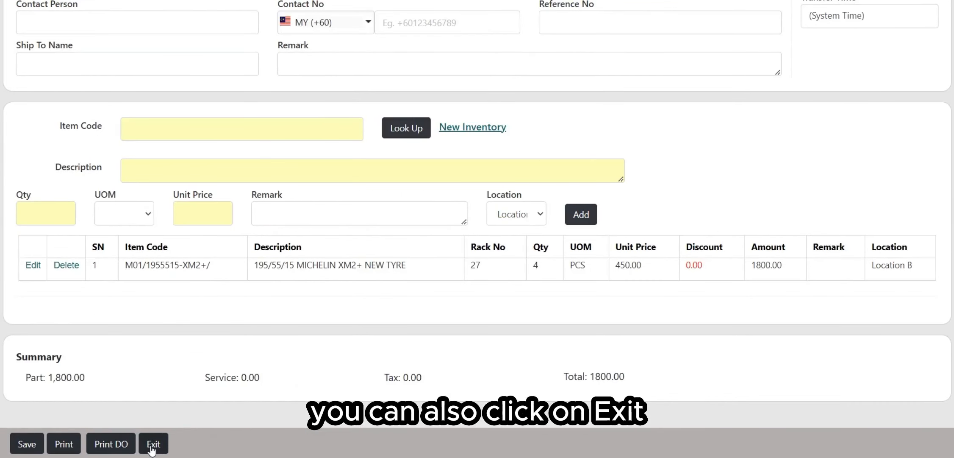
left_click(30, 447)
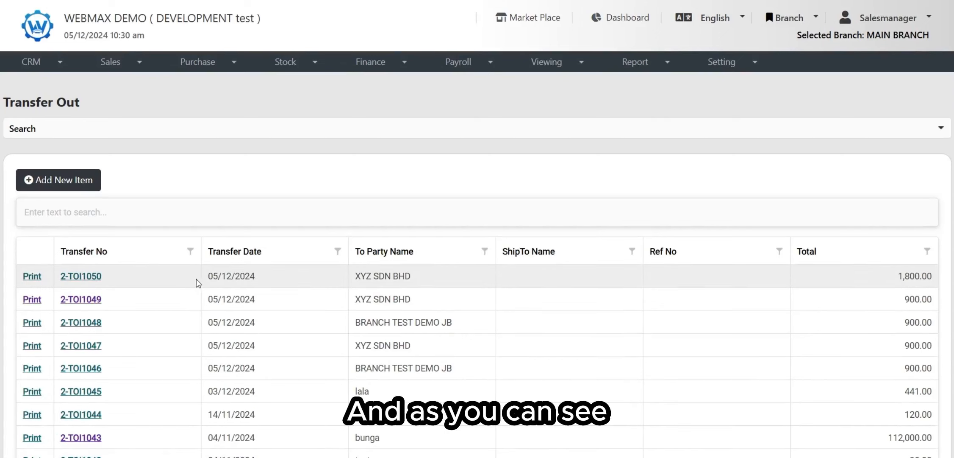
left_click_drag(197, 282, 448, 275)
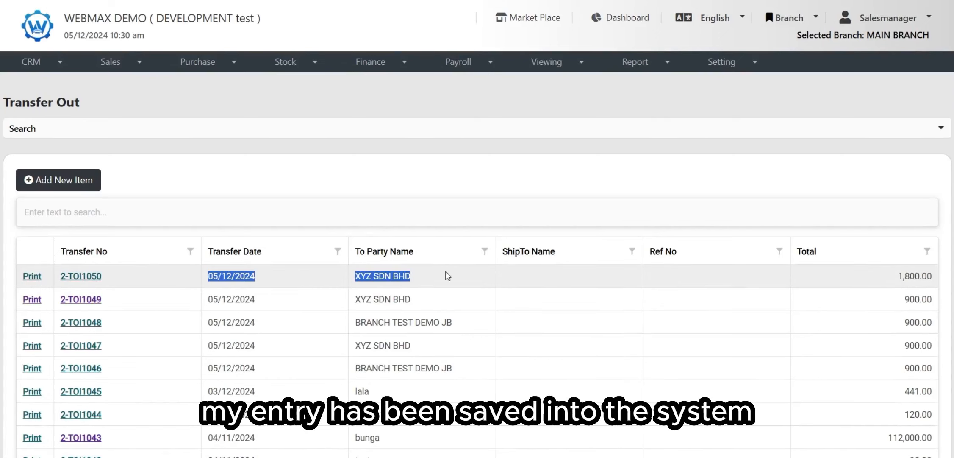
left_click(470, 275)
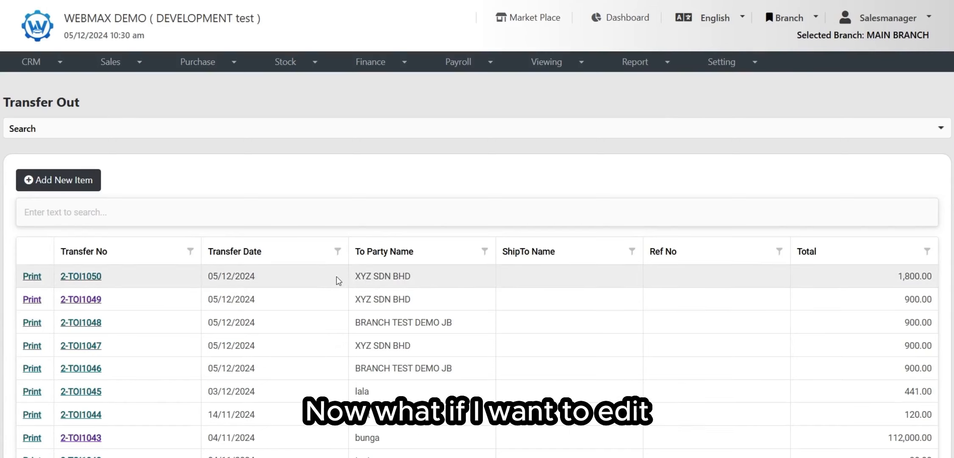
Find the newest XYZ SDN BHD transfer in the list and open it for editing.
scroll(336, 277, "down", 3)
scroll(309, 262, "up", 3)
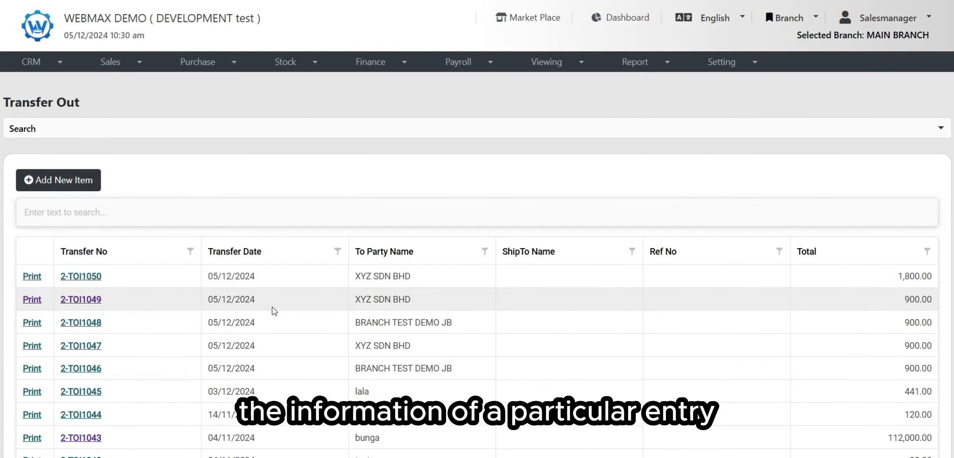
scroll(319, 286, "down", 3)
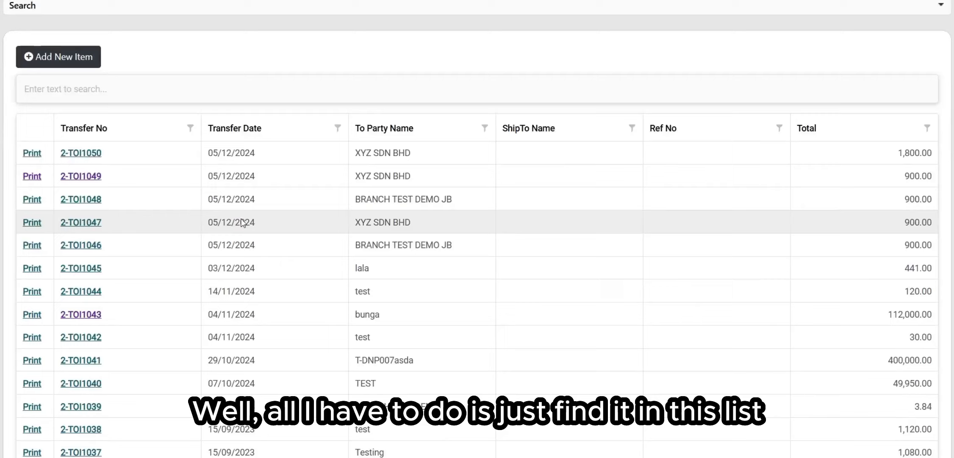
scroll(159, 283, "up", 3)
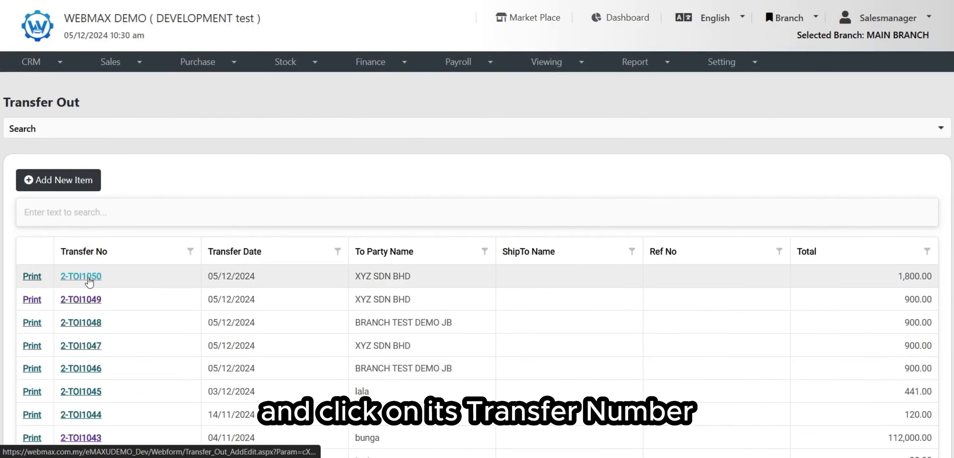
left_click(72, 276)
Look over the Transfer Out edit page down to its item line and summary, and save the entry.
left_click_drag(5, 95, 144, 104)
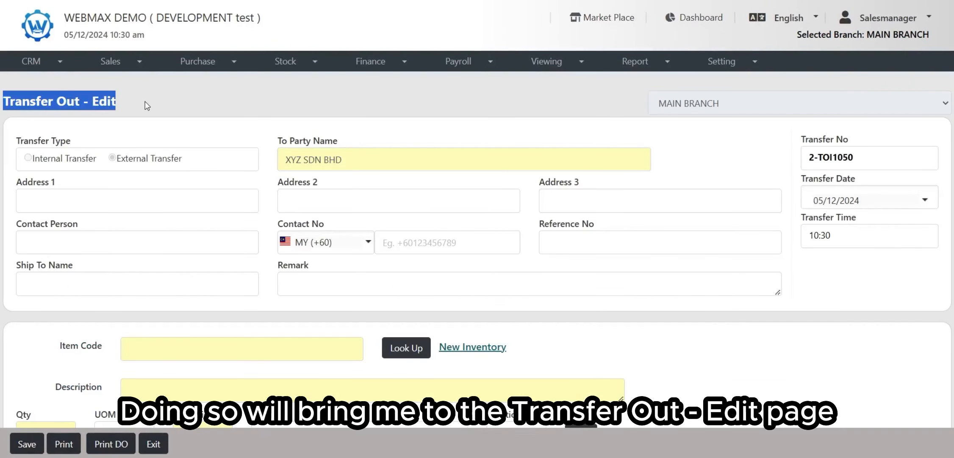
left_click(150, 108)
scroll(379, 190, "down", 3)
scroll(295, 245, "down", 1)
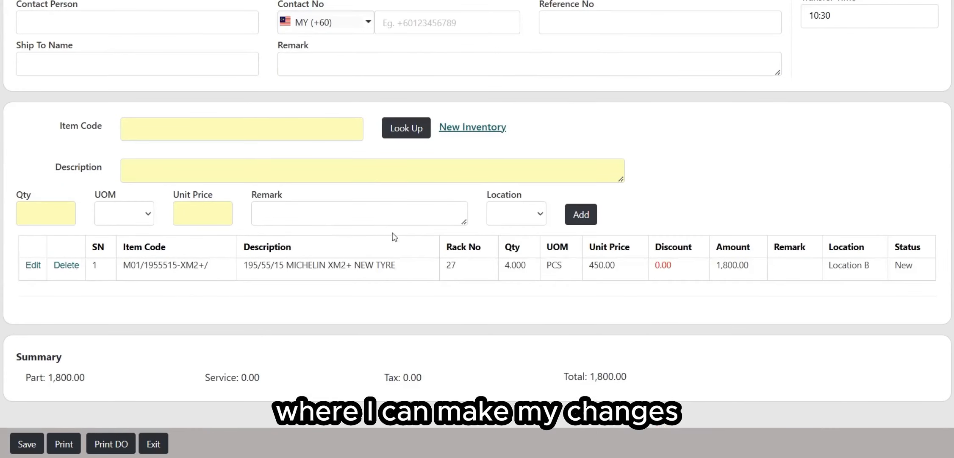
left_click(37, 444)
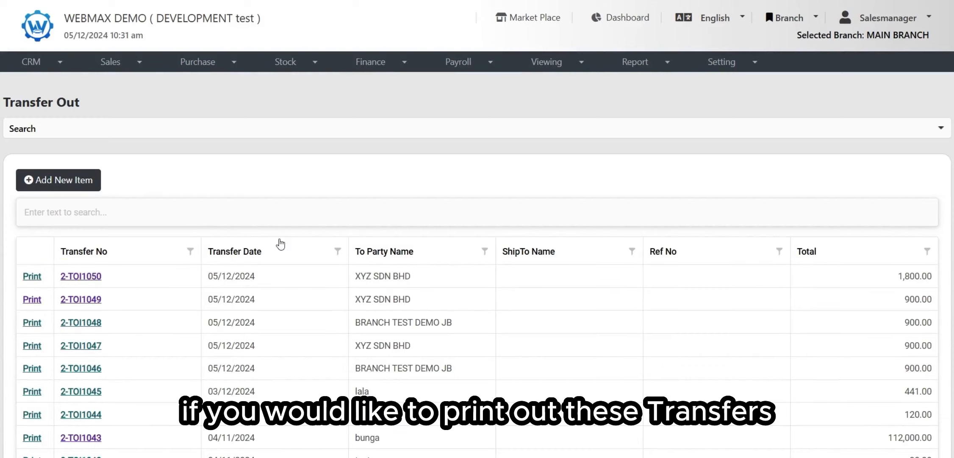
Open the printable Stock Transfer Note for the newest XYZ SDN BHD transfer and return to the transfer list.
scroll(262, 351, "down", 2)
scroll(262, 348, "up", 2)
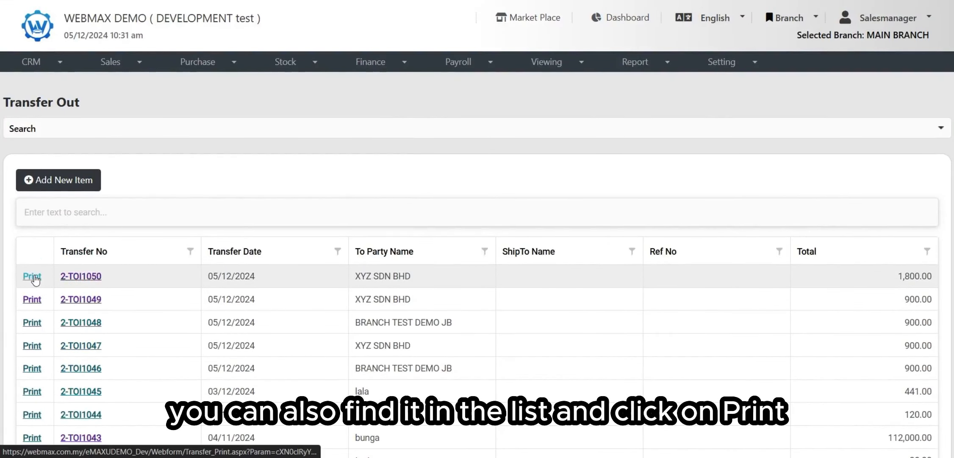
left_click(34, 277)
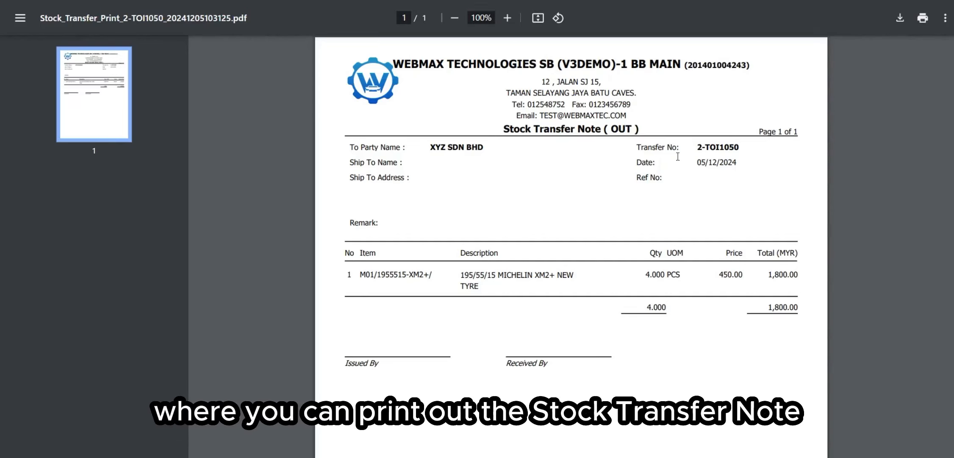
left_click(500, 1)
Examine the transfer list together with its keyword search bar and the collapsible search section.
scroll(319, 229, "down", 10)
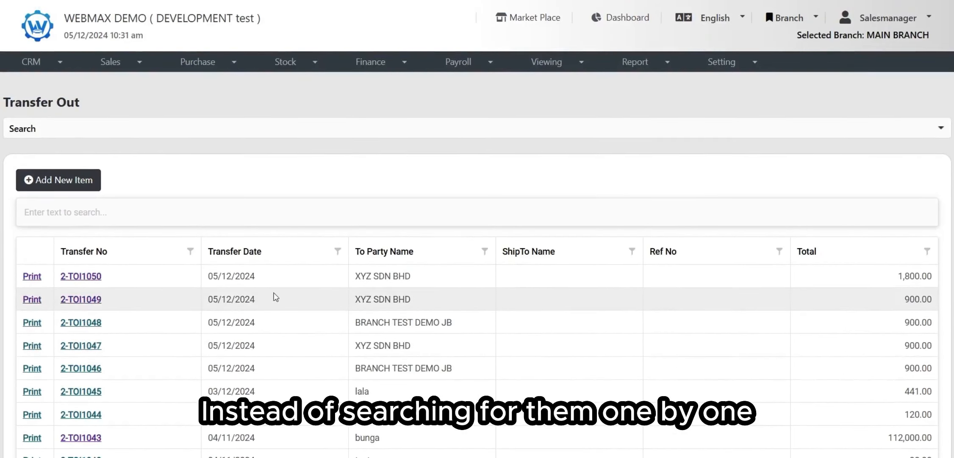
scroll(279, 301, "down", 3)
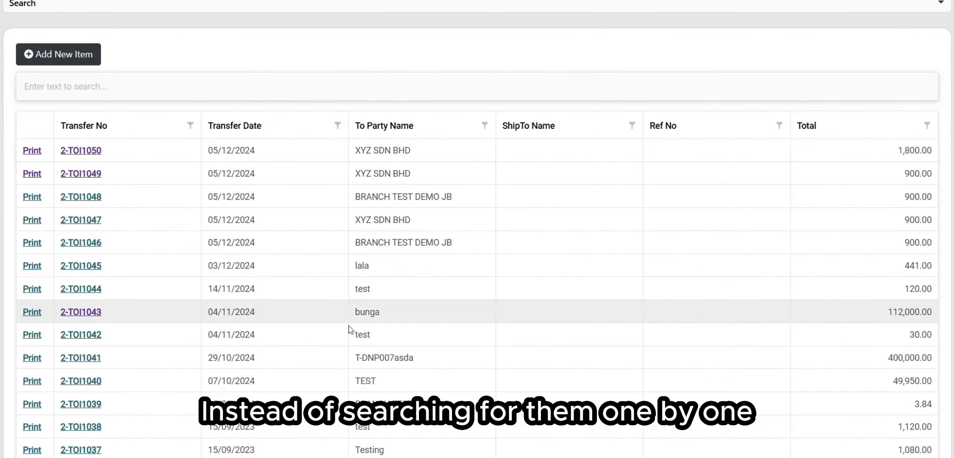
scroll(340, 299, "up", 3)
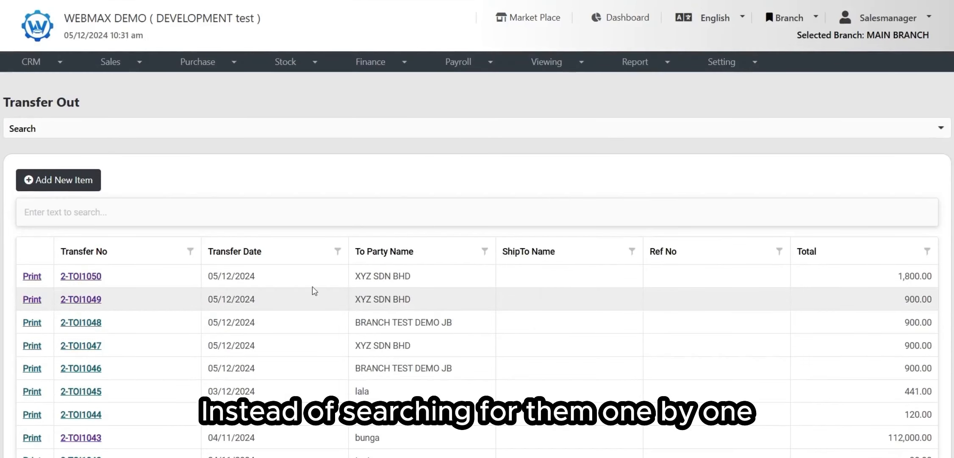
left_click(269, 221)
left_click(284, 128)
left_click(284, 128)
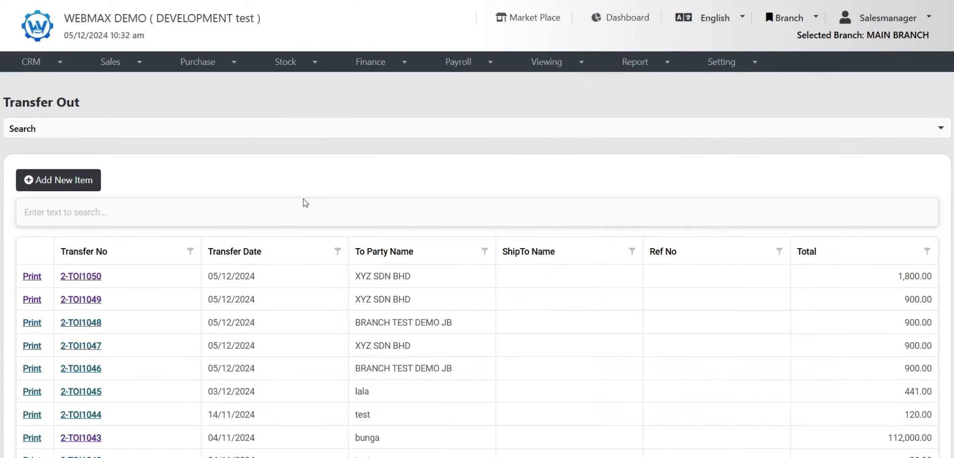
left_click(274, 213)
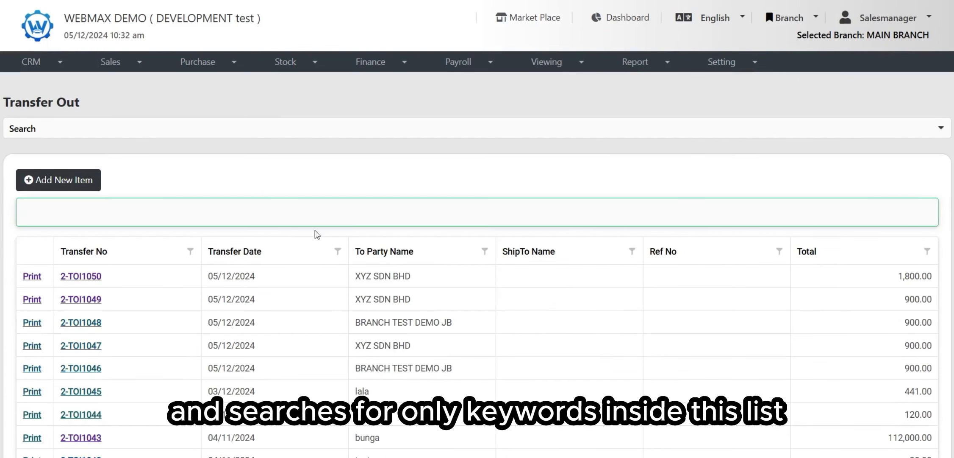
scroll(369, 254, "down", 5)
scroll(424, 212, "up", 5)
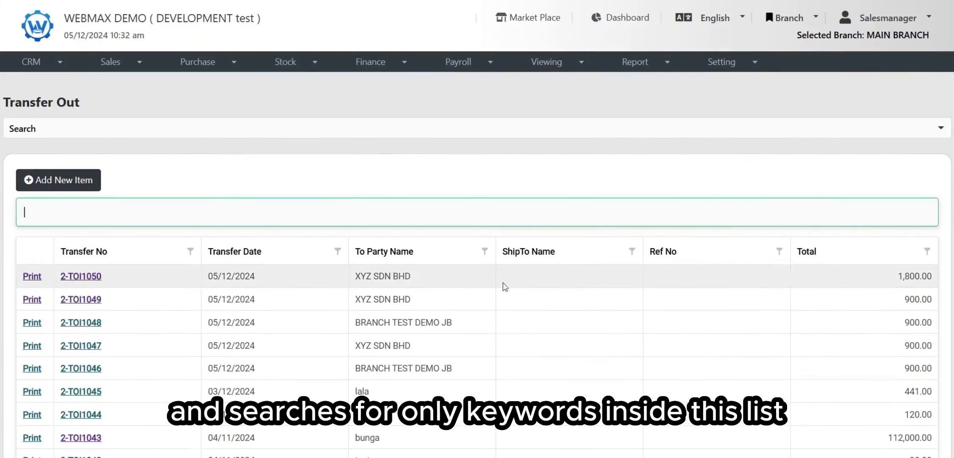
Expand the detailed search section and look over its Transfer No, Party Name, Ship To Name and Reference No fields.
left_click(335, 132)
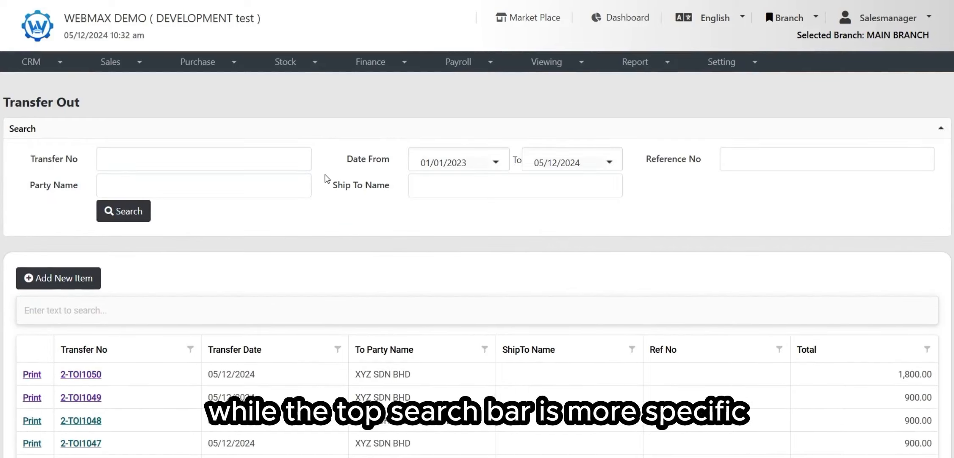
left_click(274, 155)
left_click(275, 187)
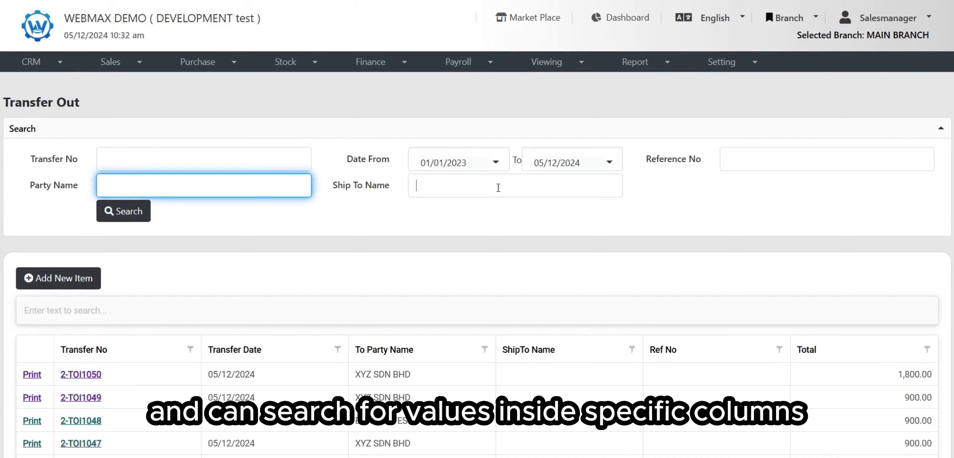
left_click(491, 191)
left_click(737, 153)
left_click(331, 220)
Search the transfer list for the keyword 4 and look through the matching entries.
scroll(331, 221, "down", 2)
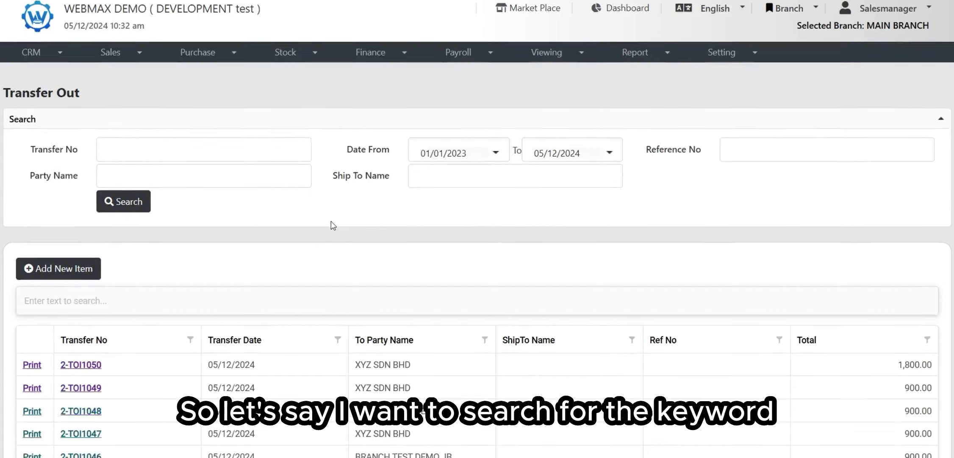
left_click(316, 245)
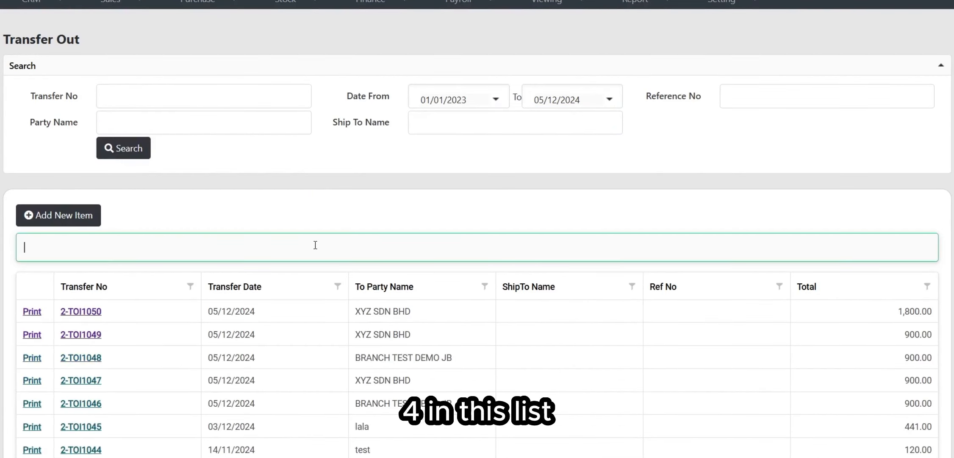
scroll(342, 273, "down", 4)
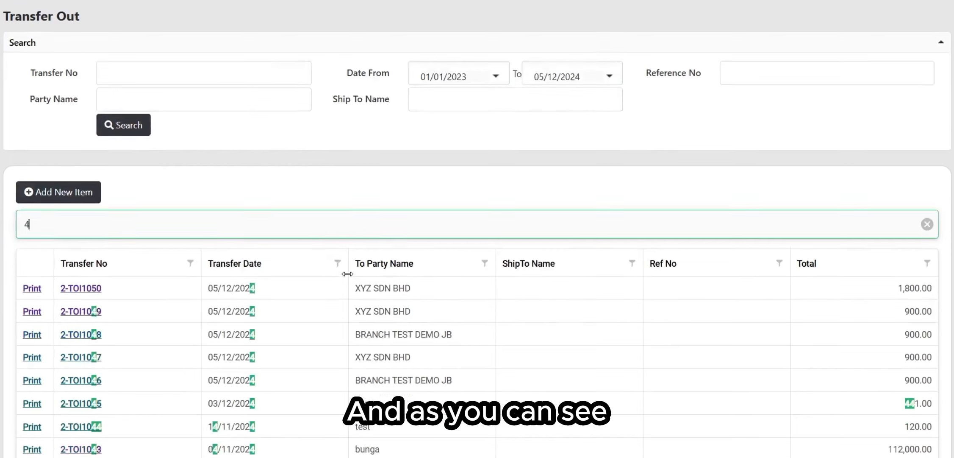
Look through the remaining transfer entries matching the keyword 4 and return to the detailed search fields.
scroll(424, 246, "down", 2)
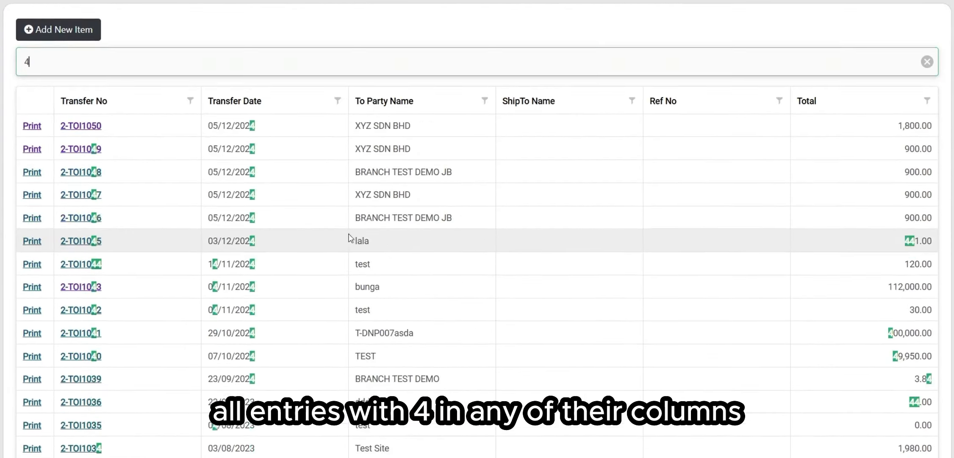
scroll(181, 219, "down", 4)
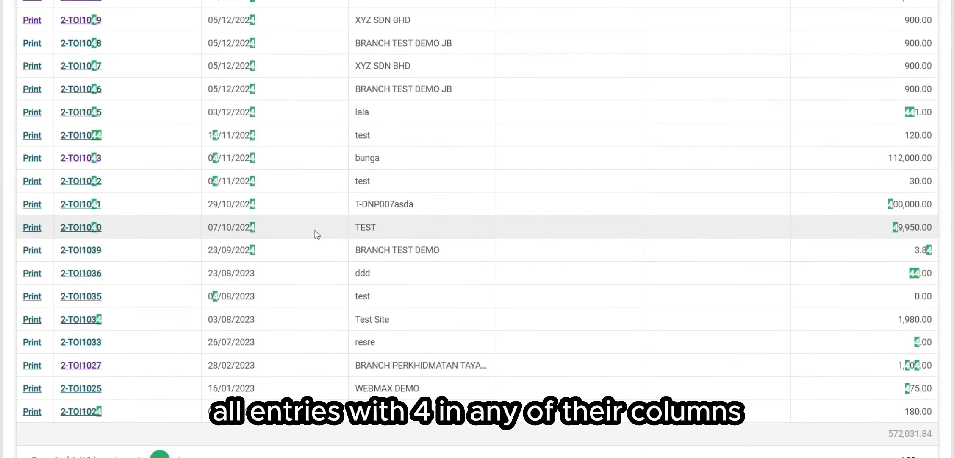
scroll(454, 244, "up", 8)
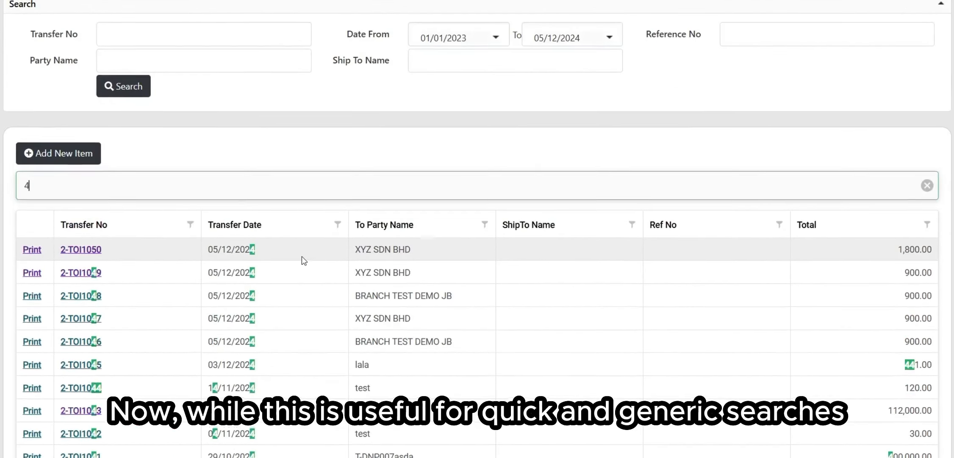
scroll(302, 256, "up", 4)
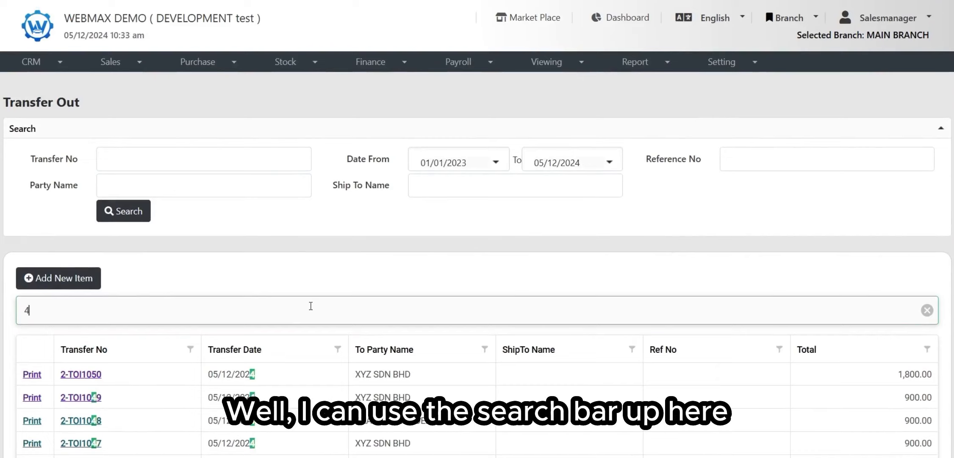
Collapse and re-expand the detailed search section, and glance over the unfiltered transfer list.
left_click(413, 132)
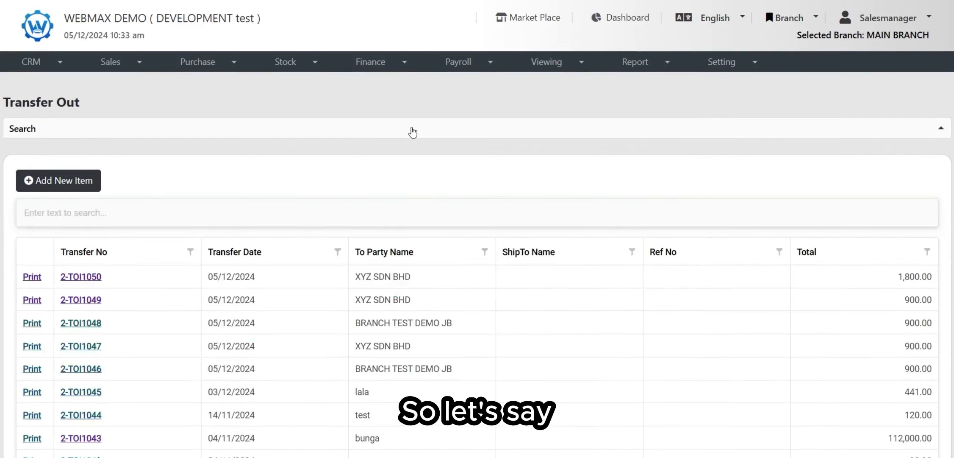
left_click(412, 132)
scroll(514, 192, "down", 3)
scroll(511, 194, "up", 3)
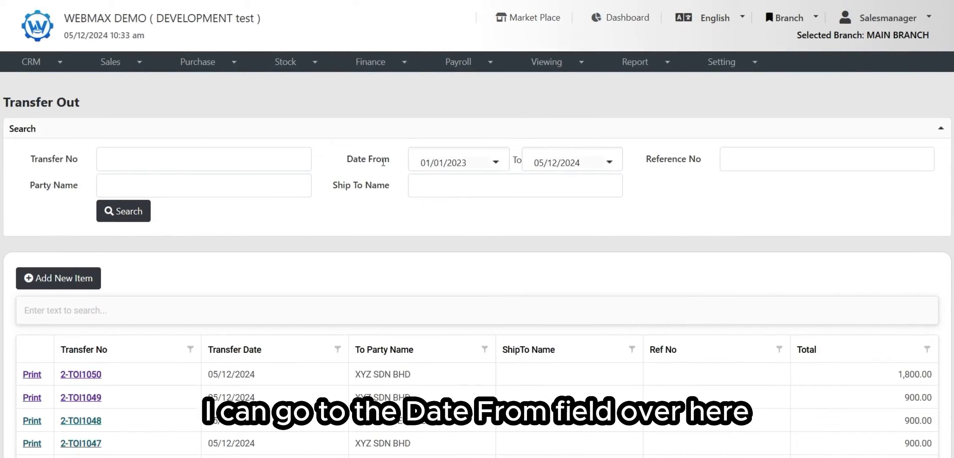
Set the start of the transfer date range to 01/01/2023 by choosing the year, month and day in the calendar.
left_click(400, 158)
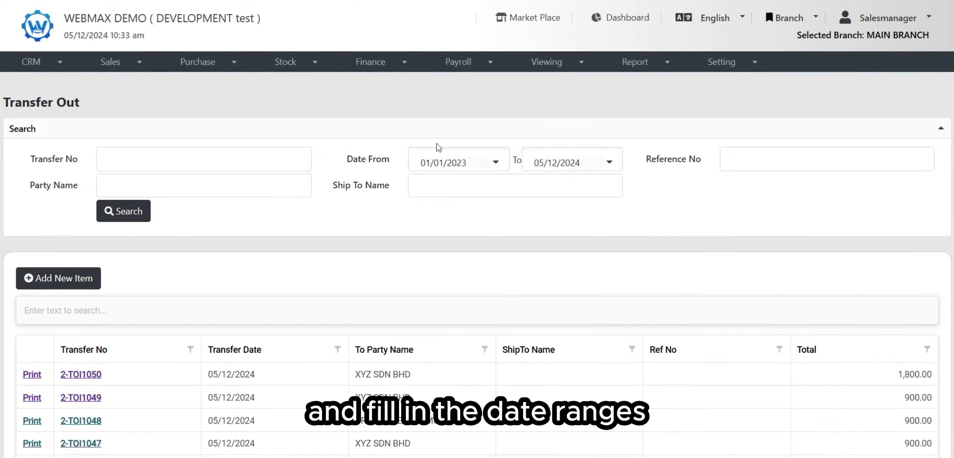
left_click(496, 161)
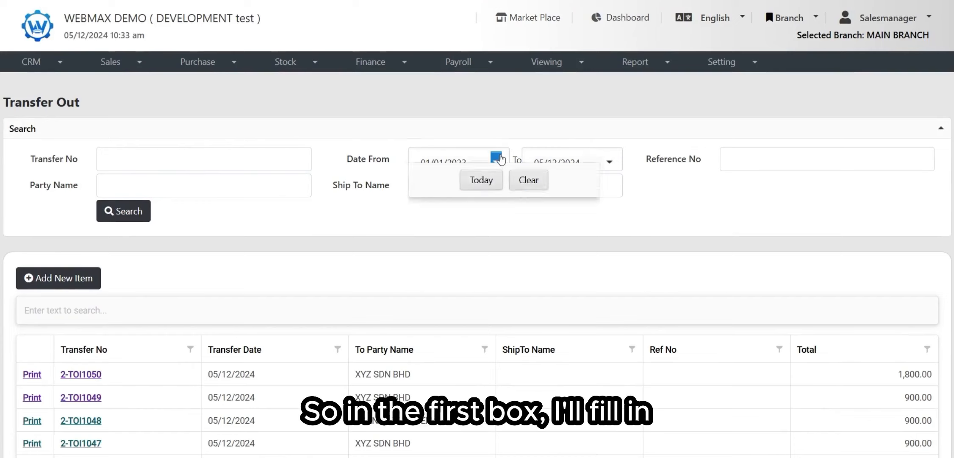
left_click(505, 177)
left_click(504, 176)
left_click(440, 243)
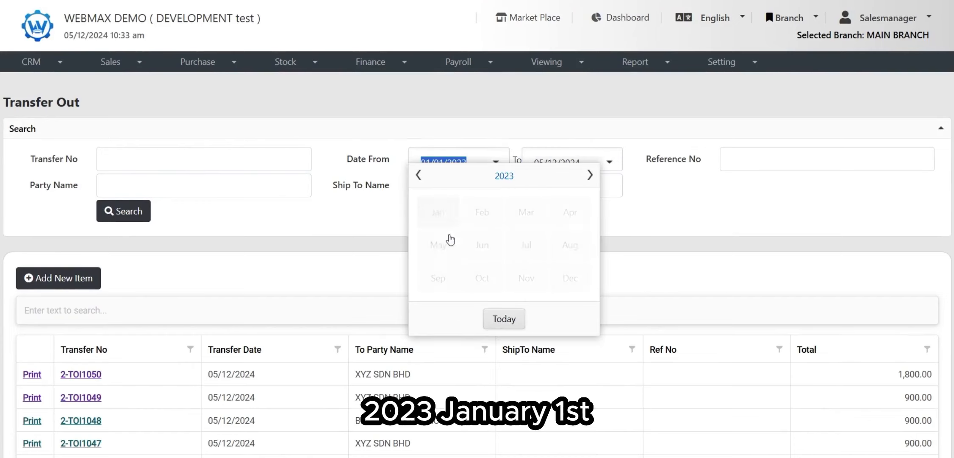
left_click(437, 212)
left_click(432, 218)
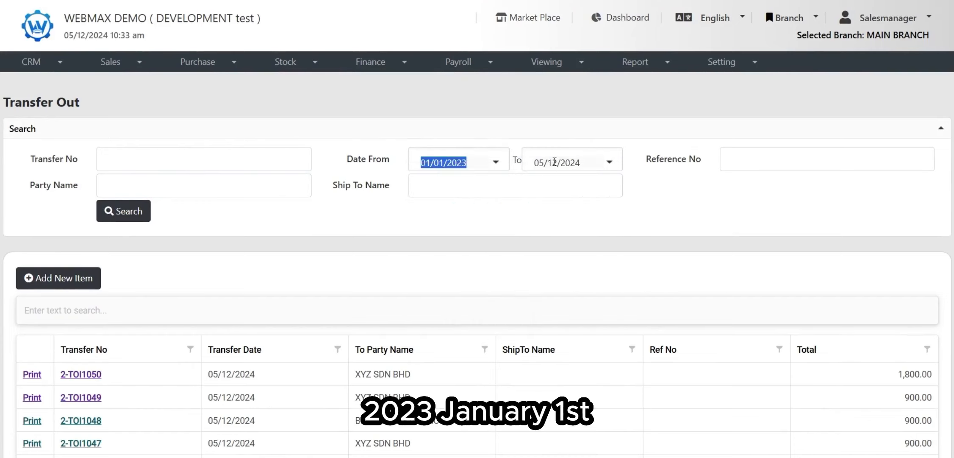
Set the end of the transfer date range to 31/12/2023 and run the search.
left_click(610, 162)
left_click(616, 177)
left_click(616, 176)
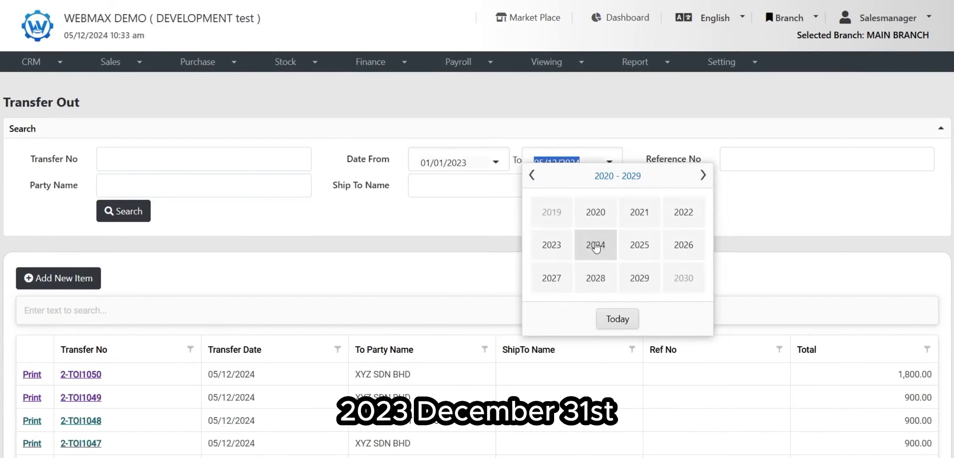
left_click(547, 247)
left_click(678, 281)
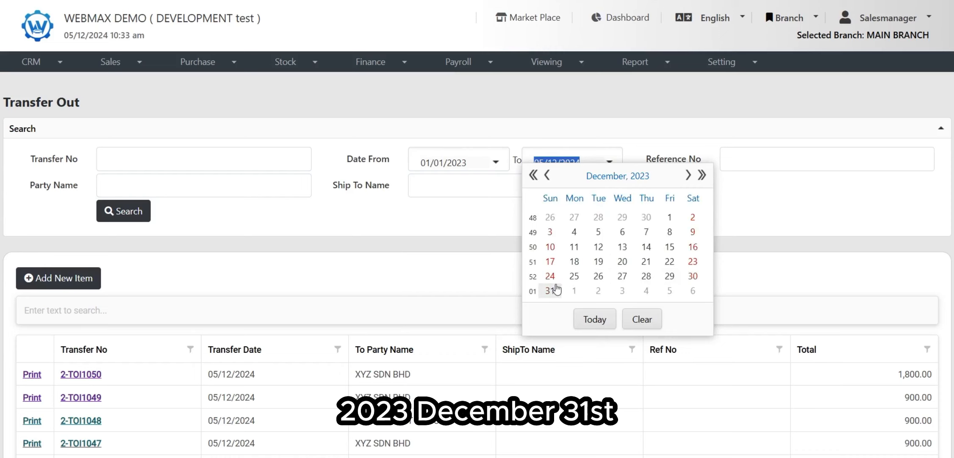
left_click(551, 290)
left_click(118, 212)
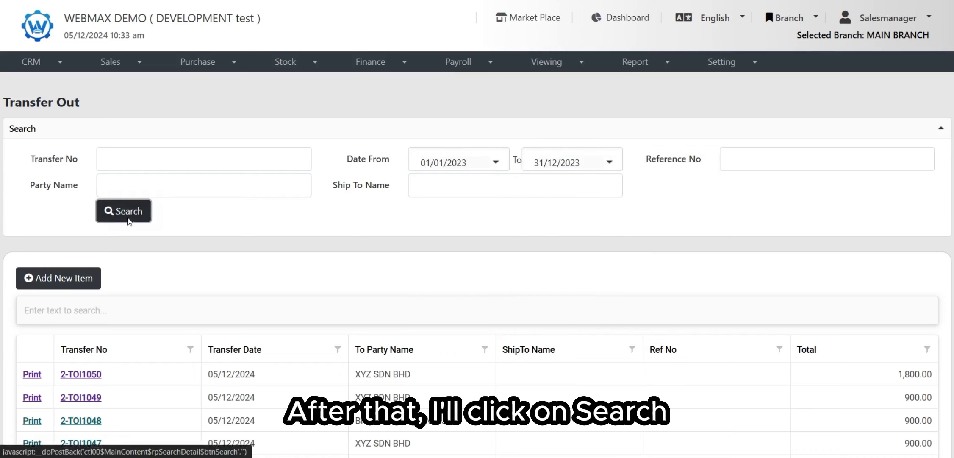
Look through the Transfer Out entries found for the 2023 date range and their column headers.
scroll(265, 208, "down", 5)
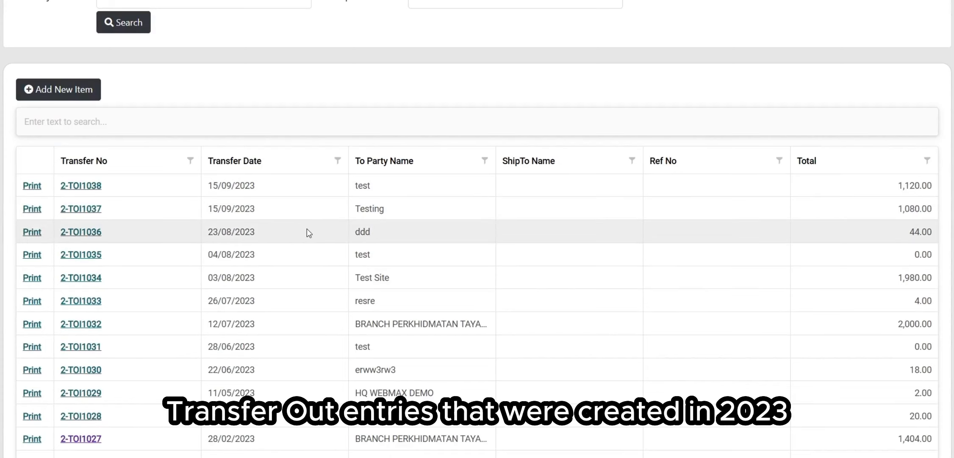
scroll(309, 232, "down", 4)
scroll(245, 79, "up", 7)
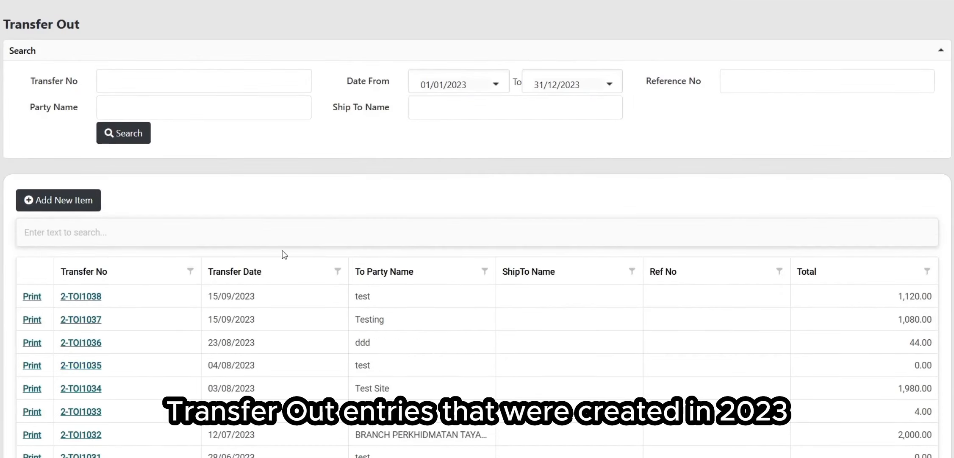
scroll(75, 224, "down", 2)
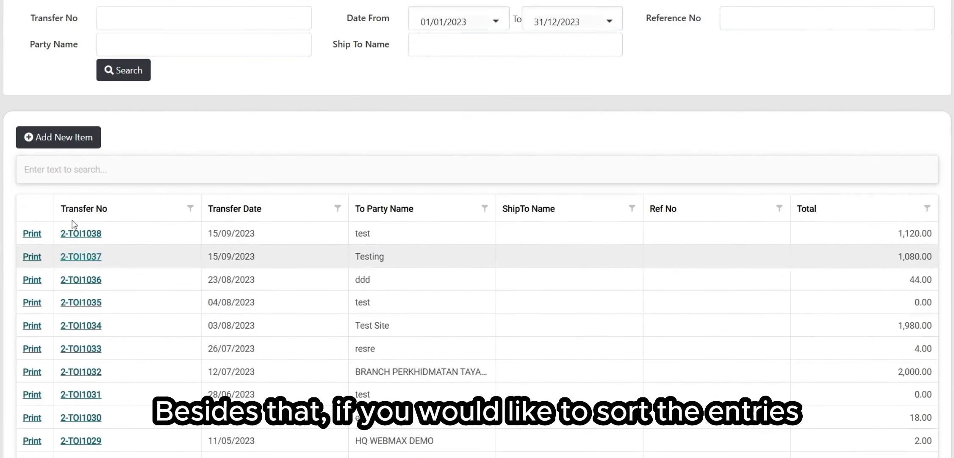
scroll(432, 284, "up", 2)
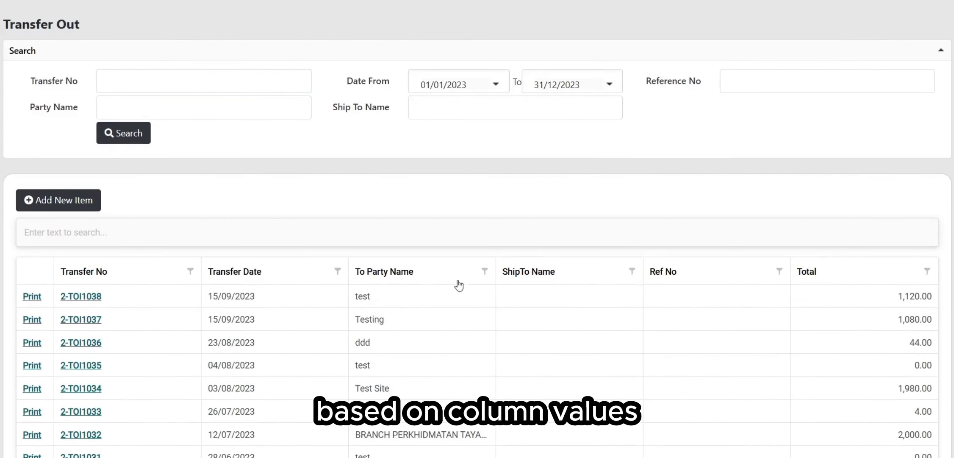
Filter the To Party Name column to its first three listed parties, through ddd, and sort the list by that column in descending order.
left_click(486, 271)
left_click(542, 342)
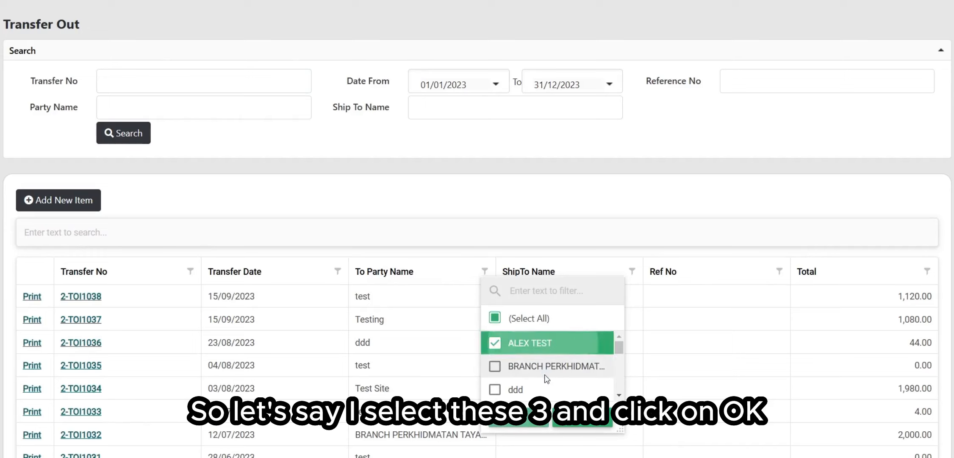
left_click(543, 366)
left_click(543, 387)
left_click(521, 424)
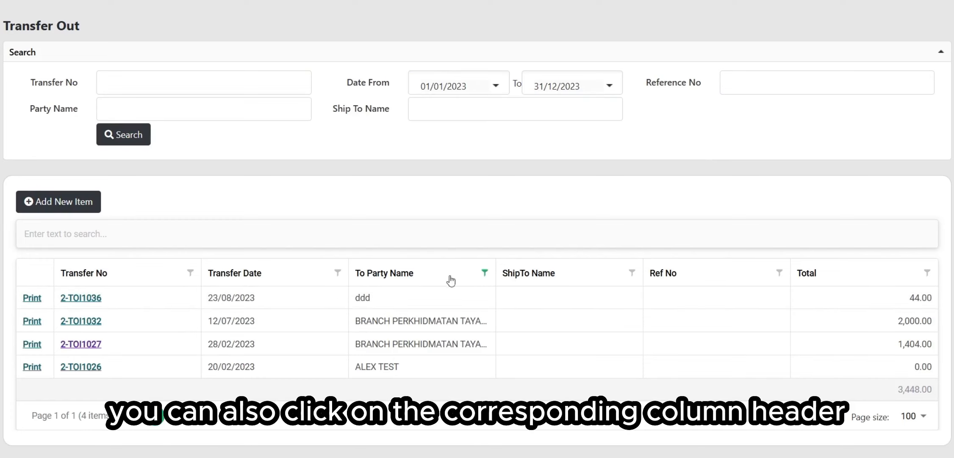
left_click(434, 278)
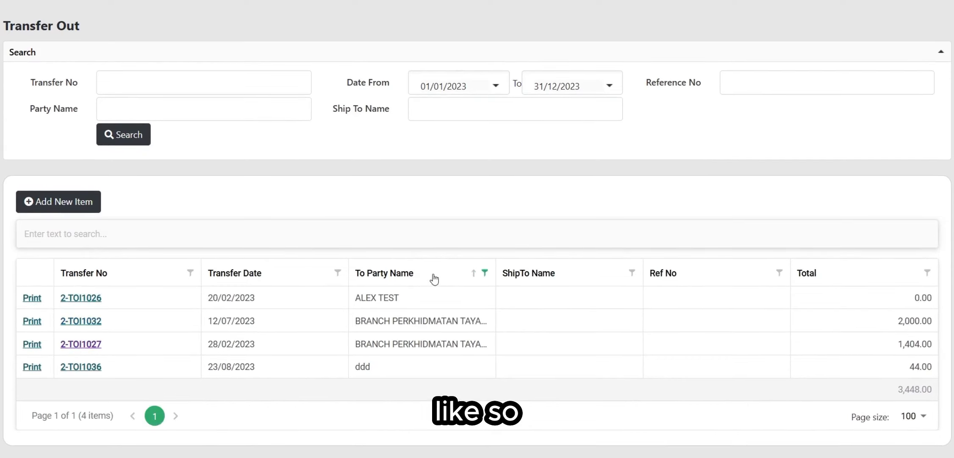
left_click(433, 278)
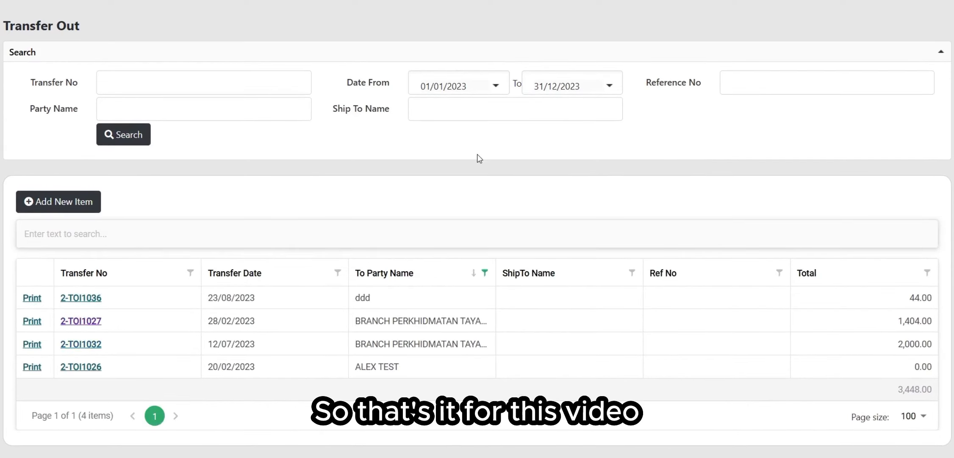